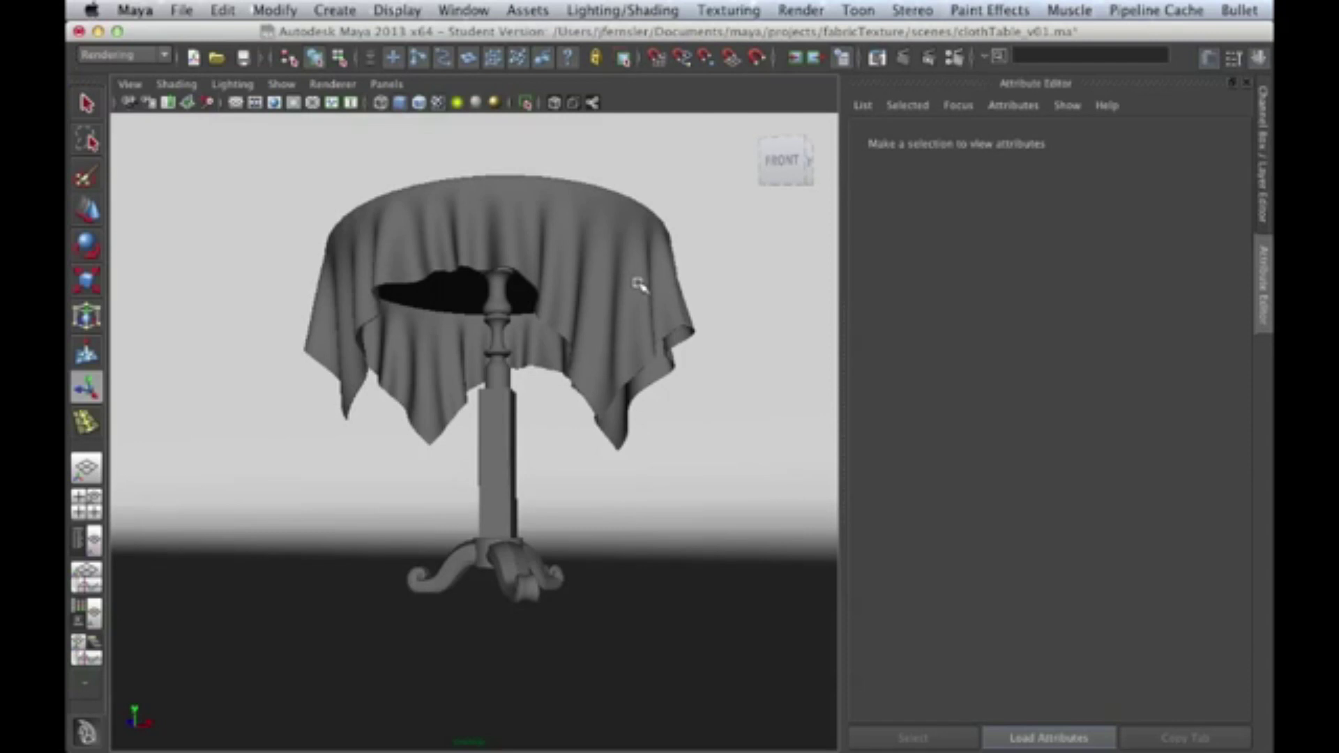
- Maximize the Render View and redo the 640 x 360 mental ray render of the draped tablecloth
{"action": "left_click_drag", "start_coordinate": [626, 294], "coordinate": [514, 380], "text": "alt"}
{"action": "right_click_drag", "start_coordinate": [514, 380], "coordinate": [718, 424], "text": "alt"}
{"action": "left_click_drag", "start_coordinate": [717, 425], "coordinate": [609, 375], "text": "alt"}
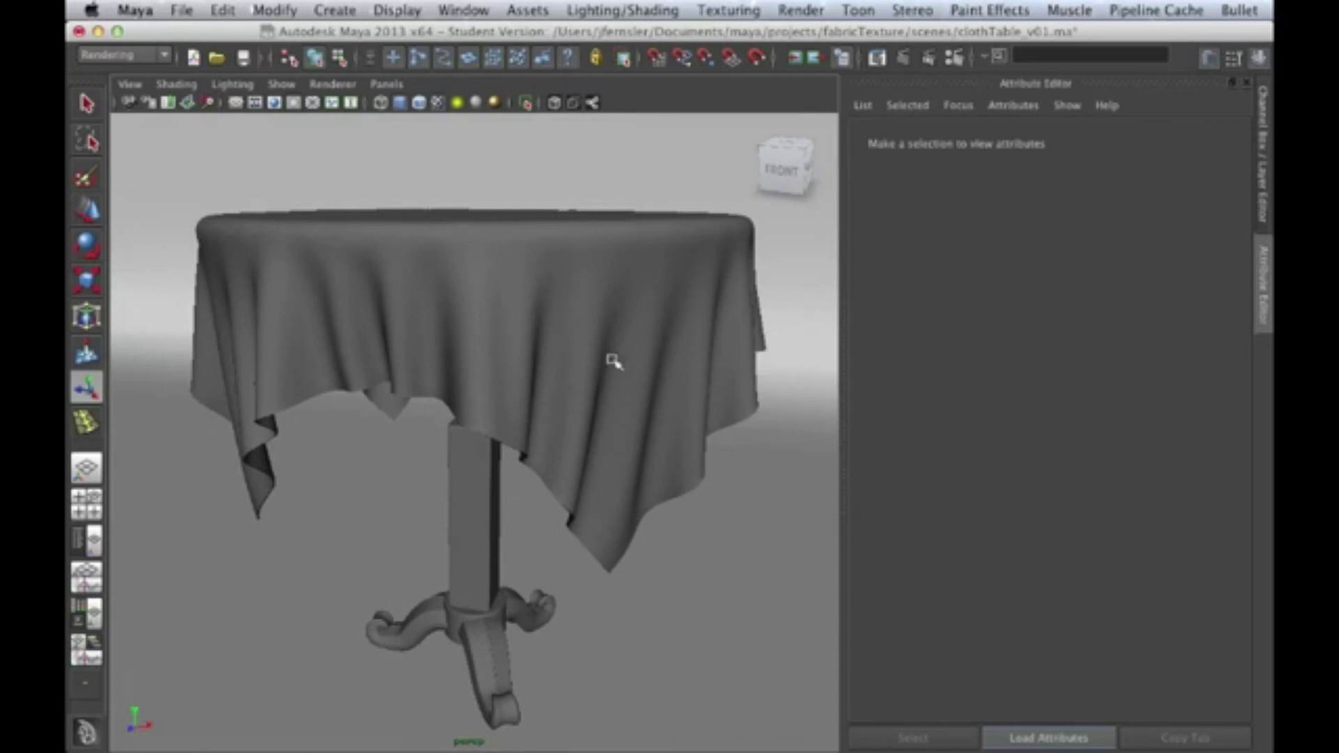
{"action": "key", "text": "space"}
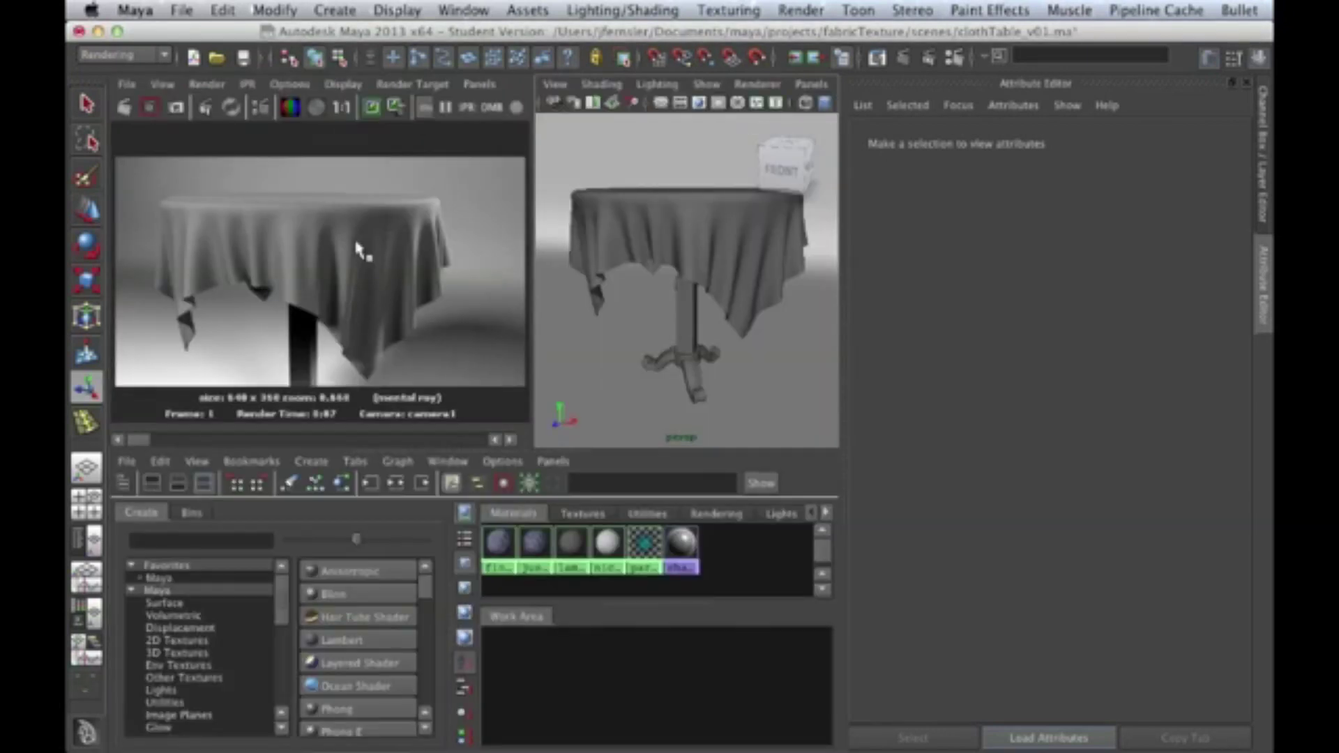
{"action": "key", "text": "space"}
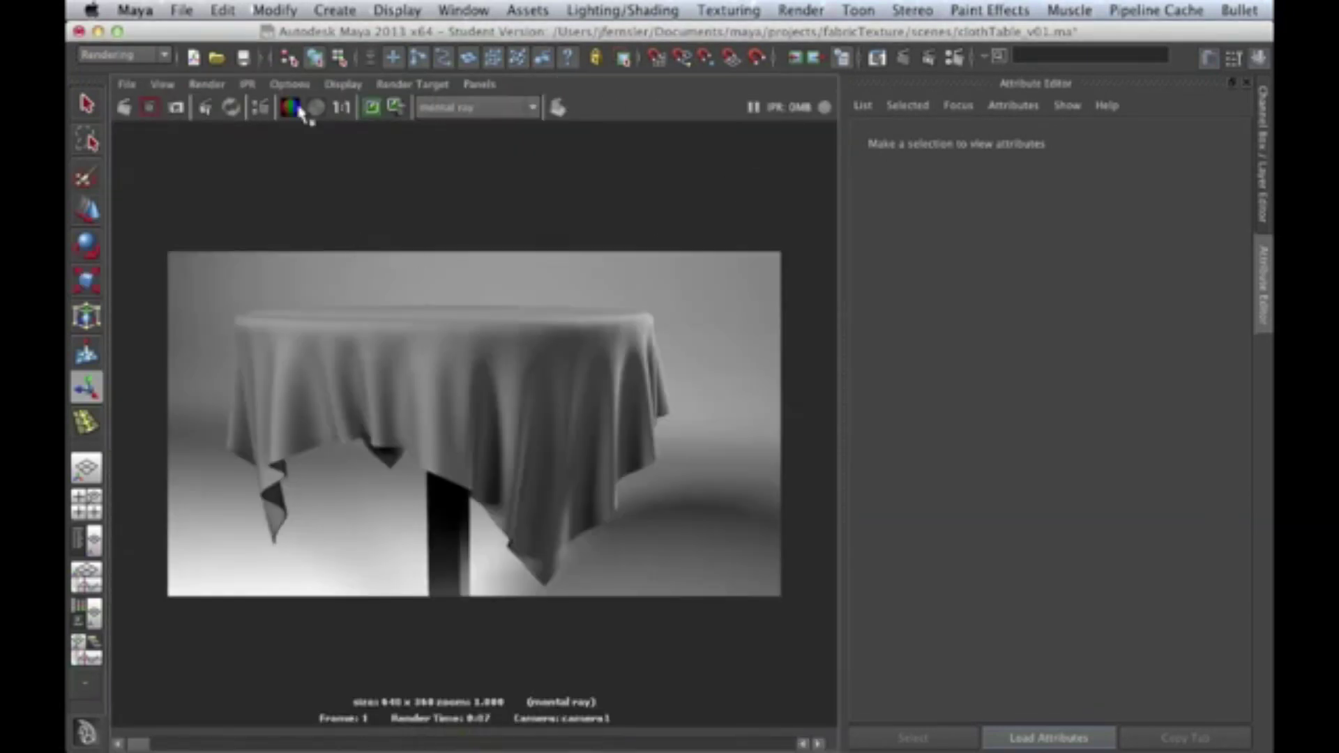
{"action": "left_click", "coordinate": [127, 108]}
{"action": "key", "text": "super+Tab"}
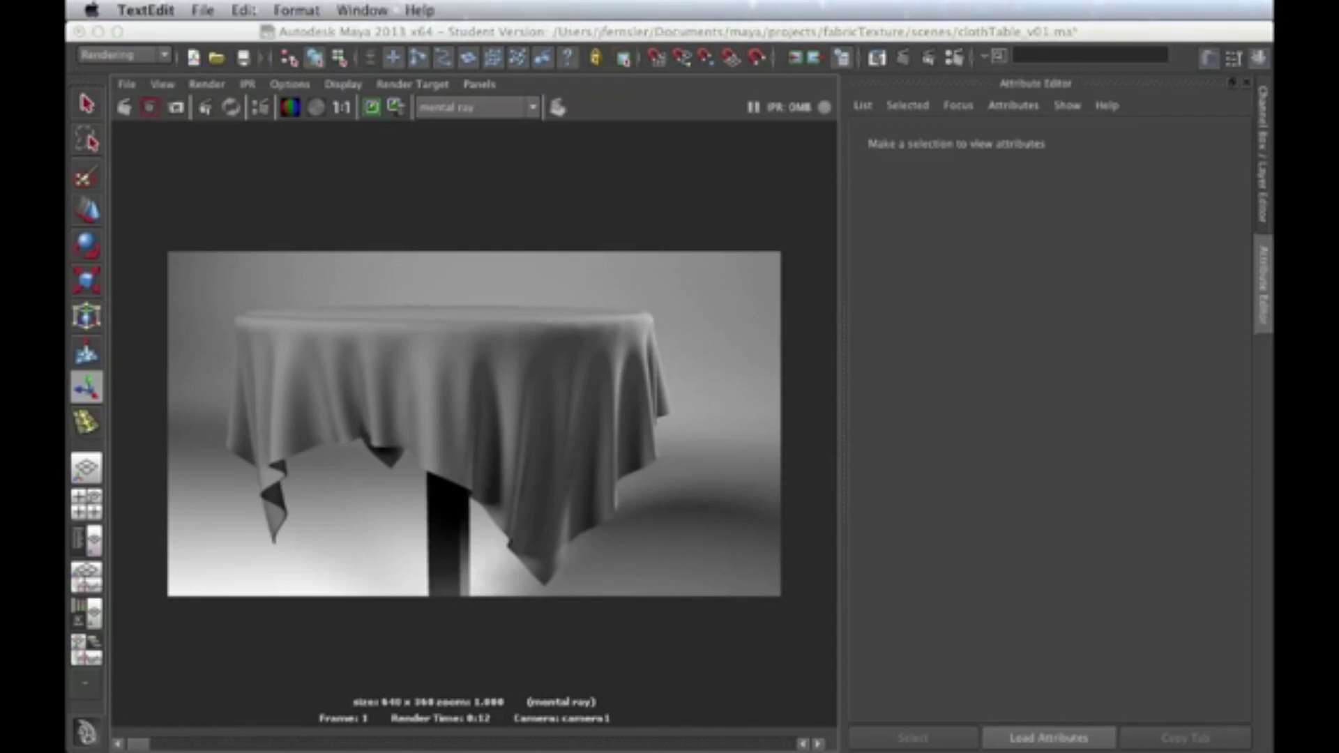
- Bring Preview over Maya and browse the pillow photos to the cream cotton pillows image
{"action": "key", "text": "super+Tab"}
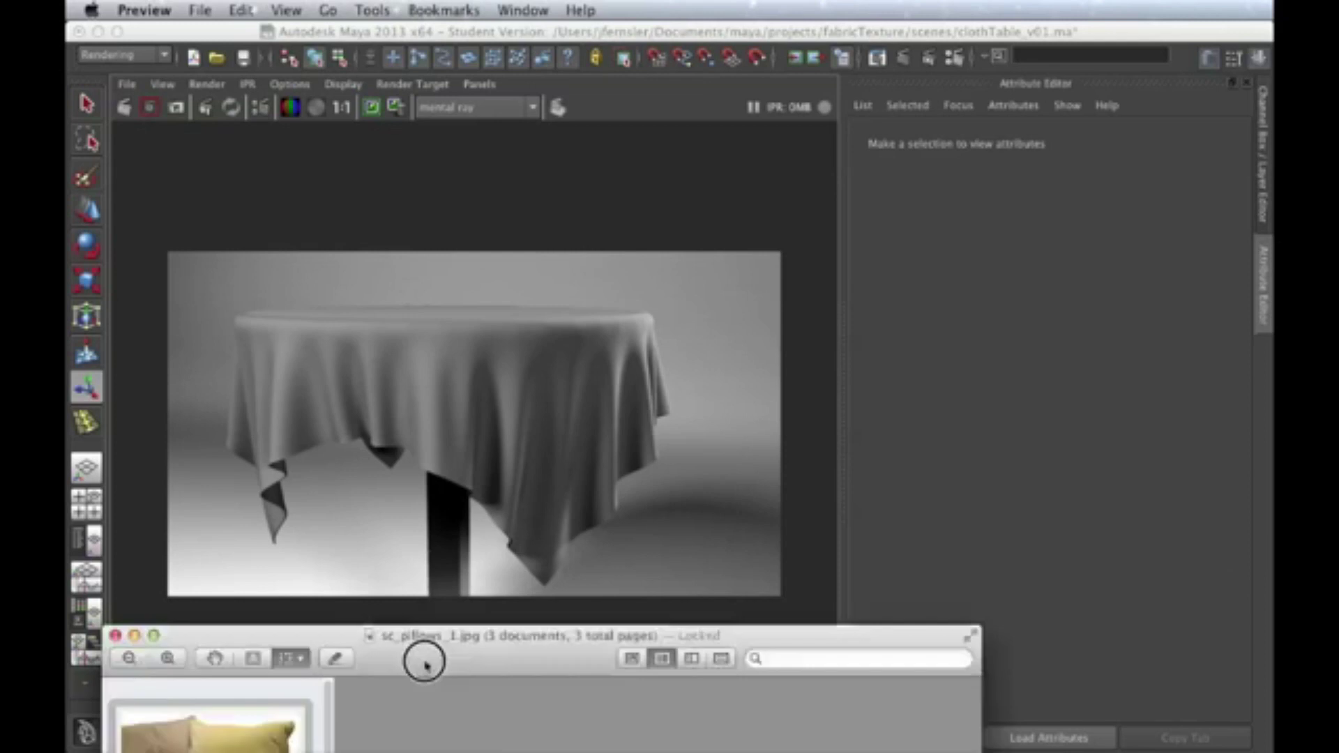
{"action": "left_click_drag", "start_coordinate": [424, 656], "coordinate": [478, 105]}
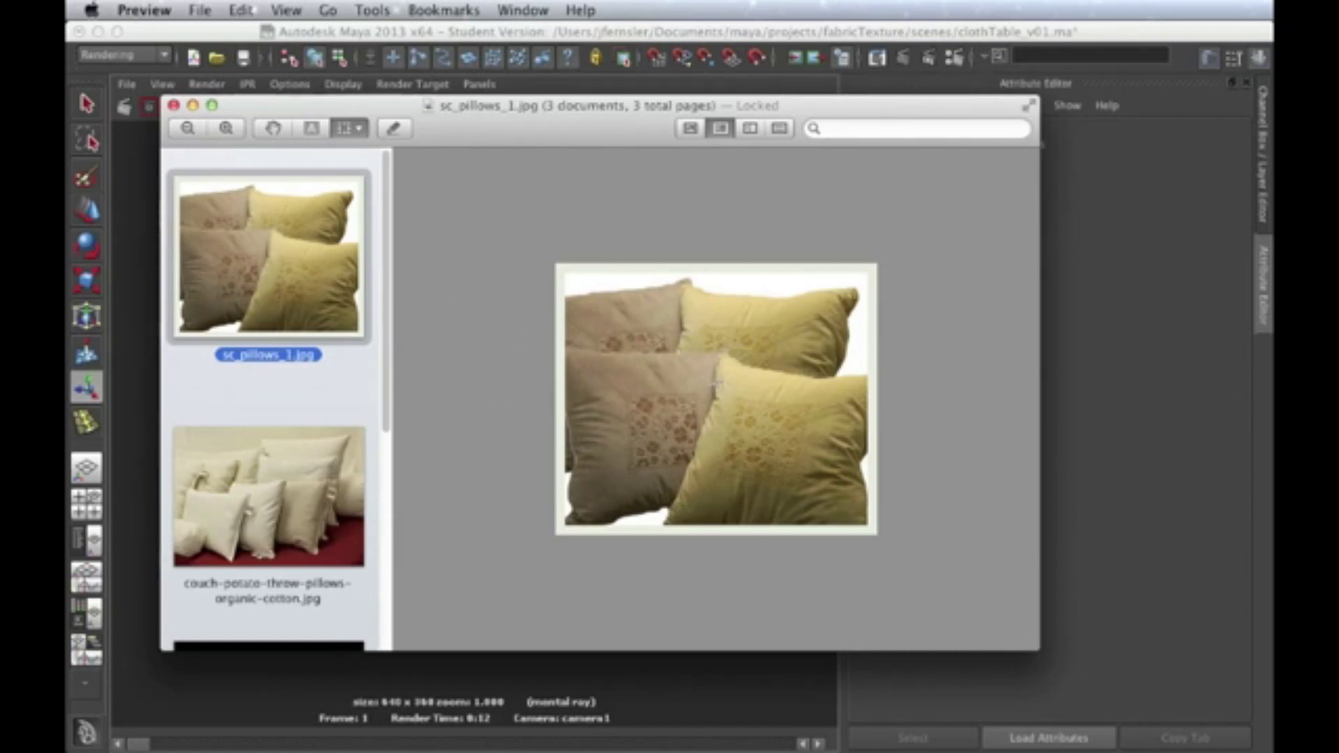
{"action": "key", "text": "Down"}
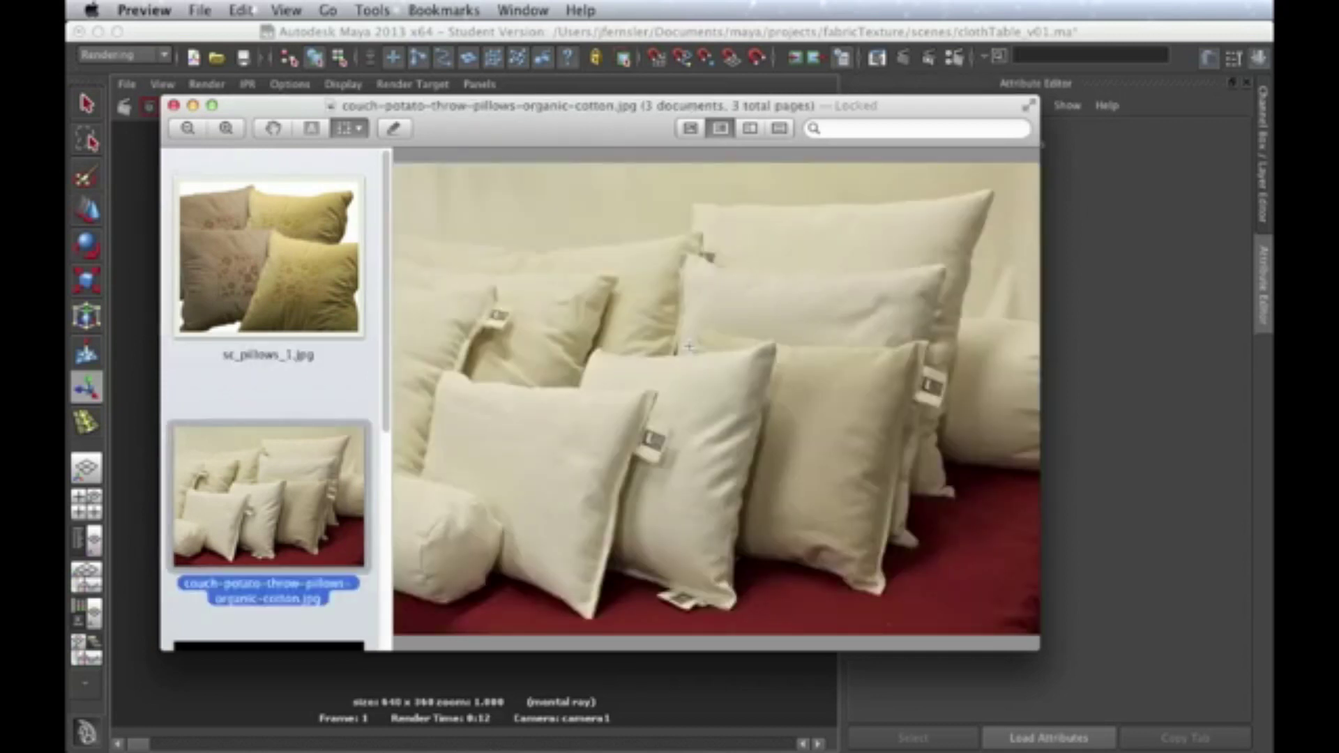
{"action": "key", "text": "Up"}
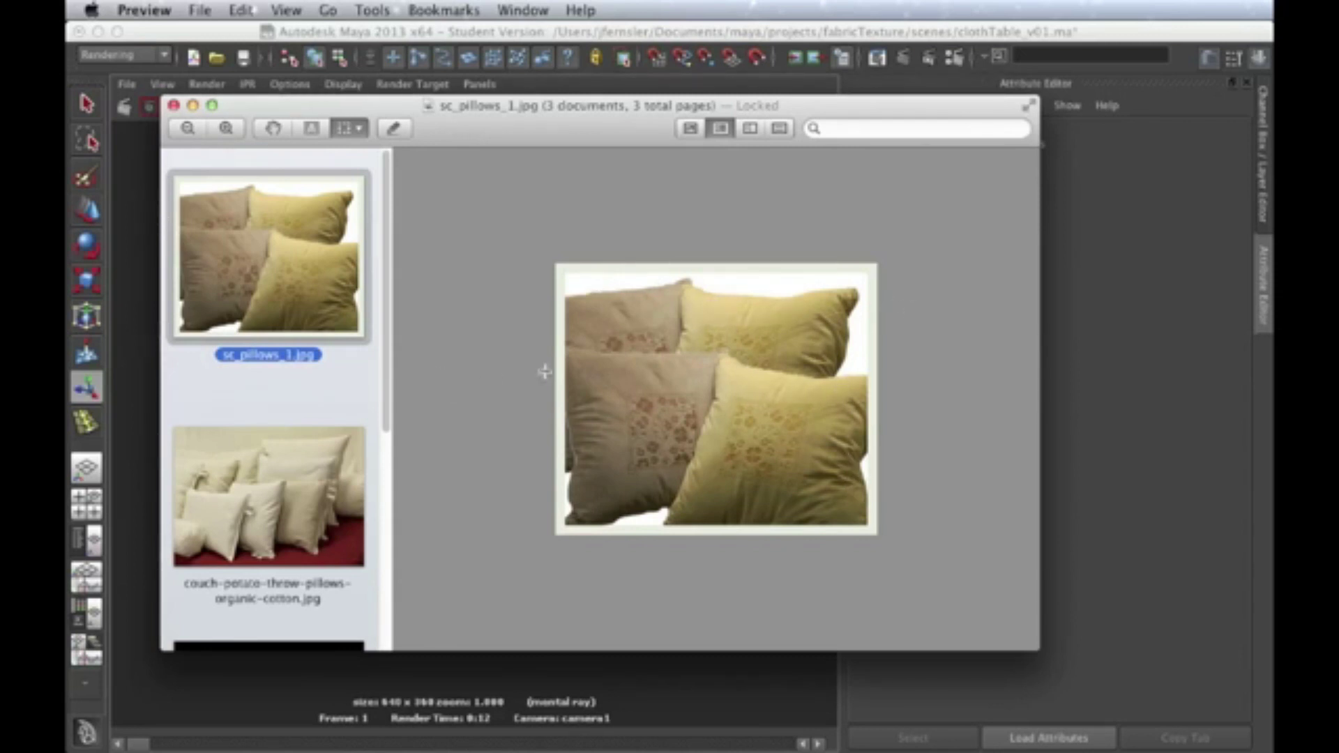
{"action": "left_click", "coordinate": [245, 488]}
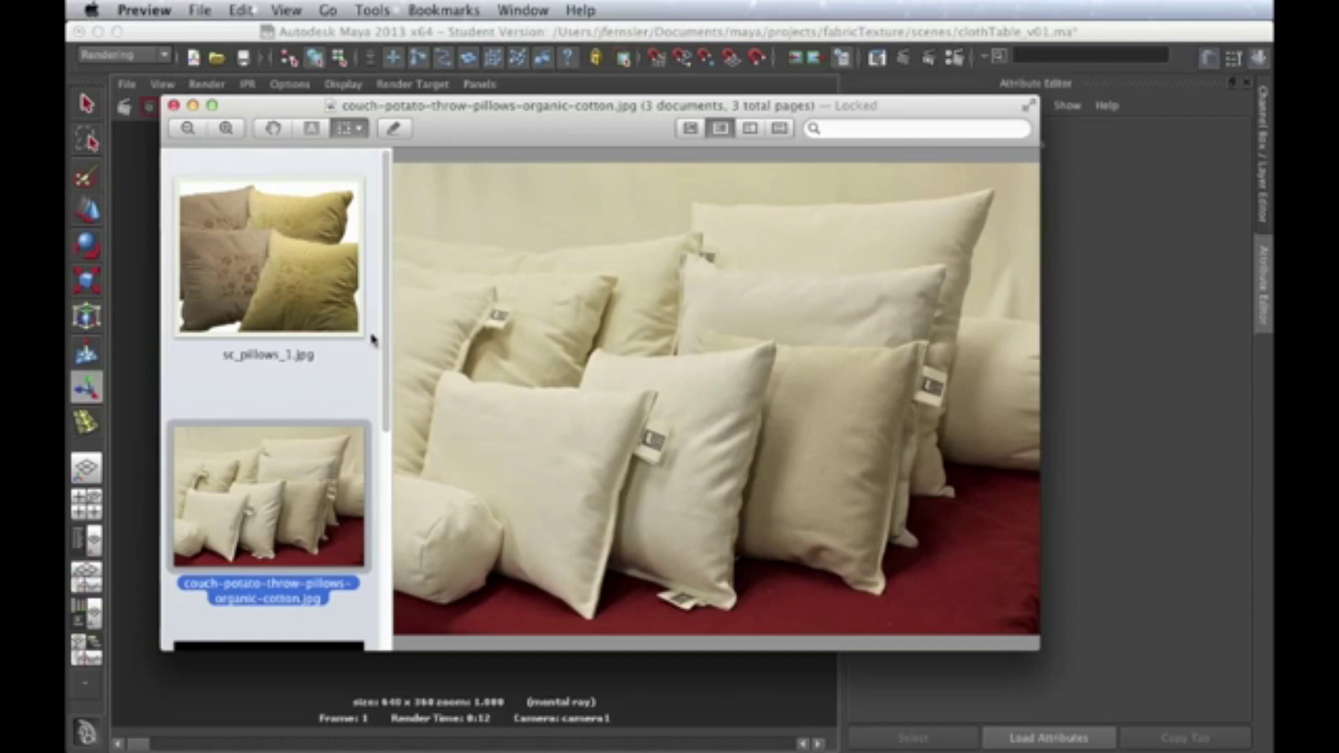
{"action": "left_click_drag", "start_coordinate": [382, 322], "coordinate": [311, 468]}
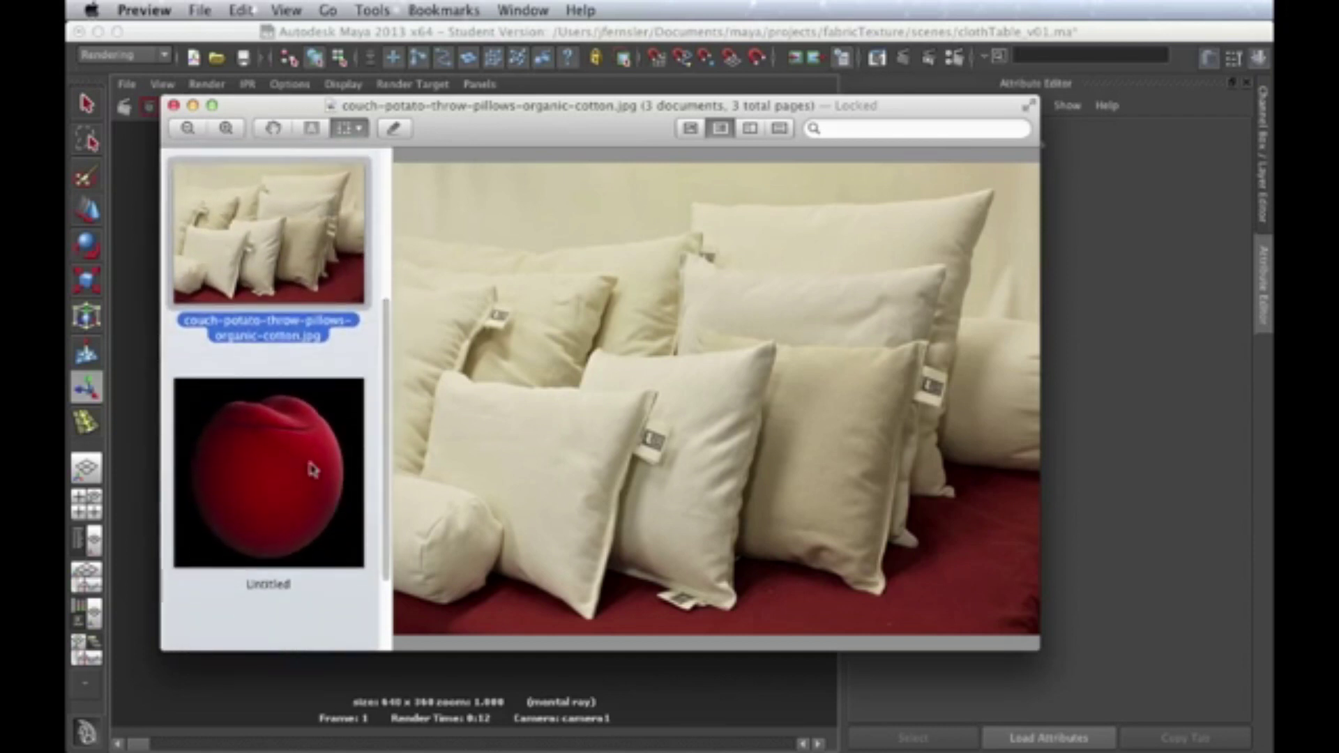
- Dismiss the Untitled image's format error and move the Preview window off screen to reveal Maya
{"action": "left_click", "coordinate": [312, 468]}
{"action": "left_click", "coordinate": [1135, 362]}
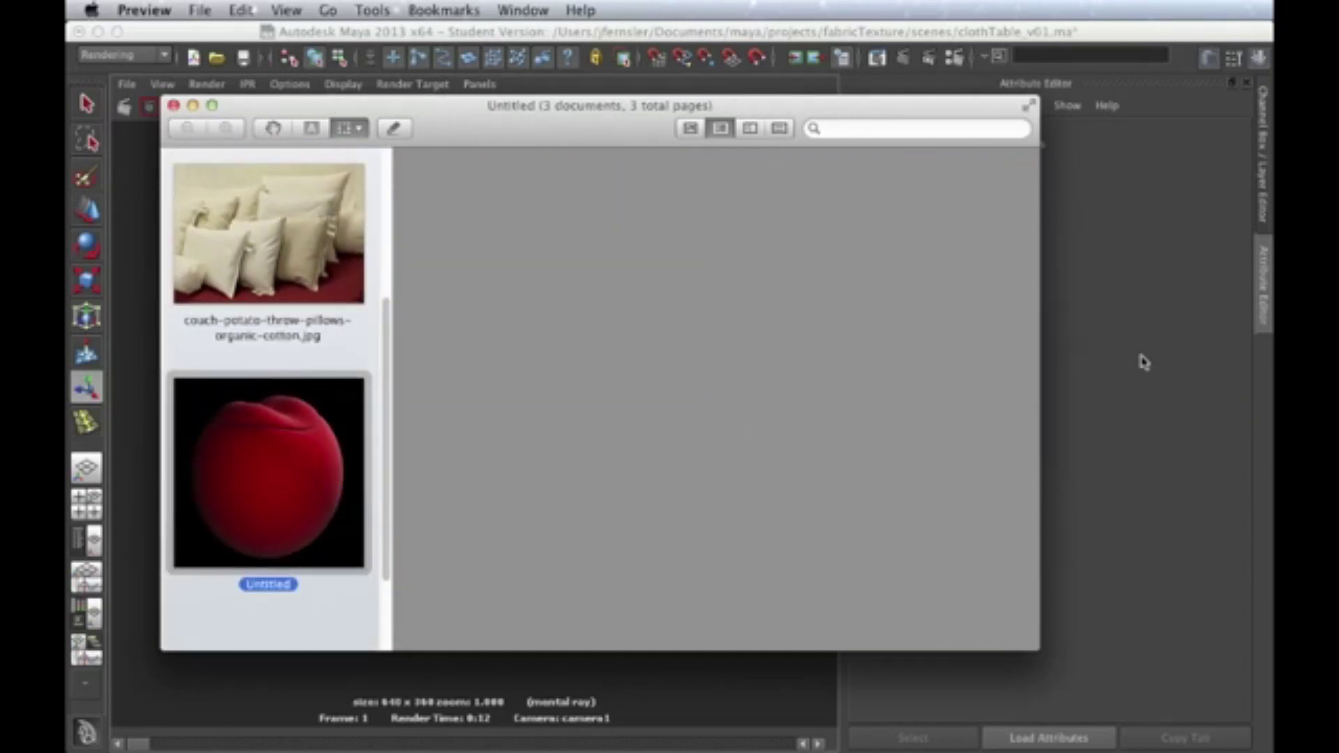
{"action": "left_click_drag", "start_coordinate": [442, 120], "coordinate": [733, 50]}
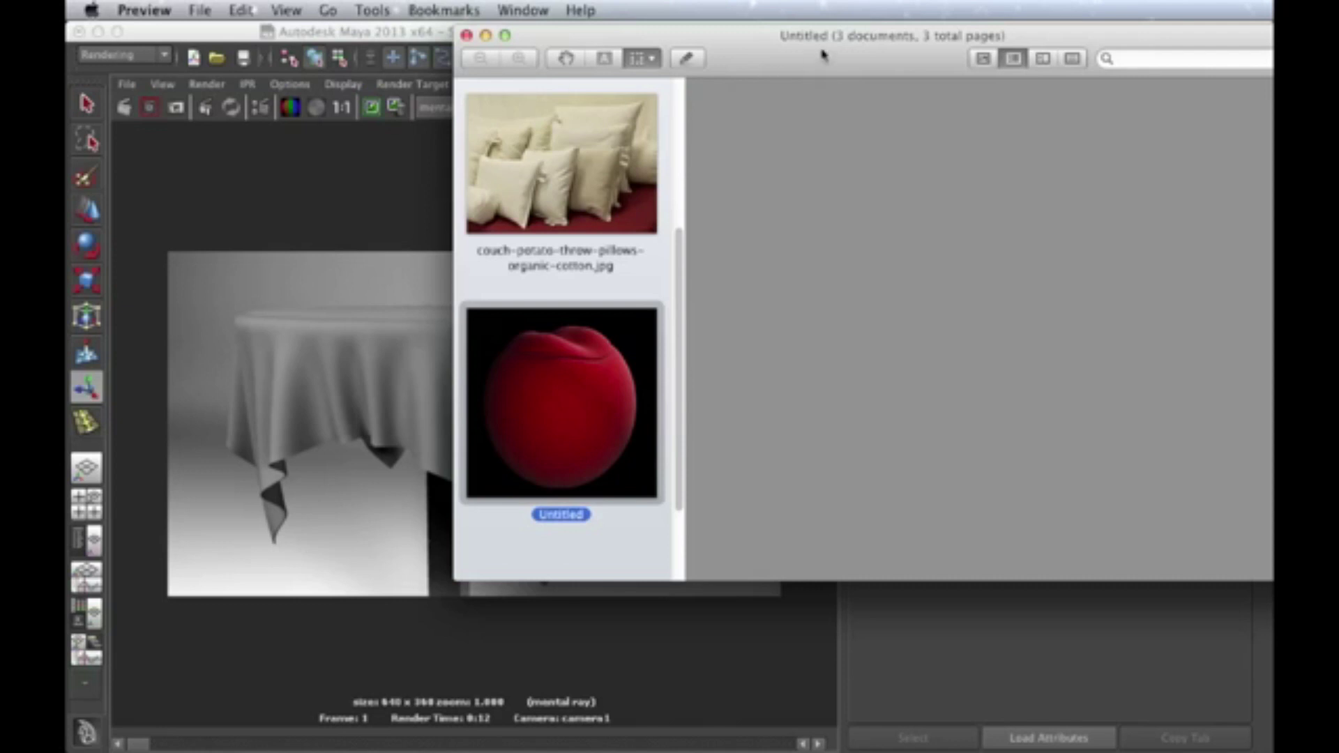
{"action": "left_click_drag", "start_coordinate": [823, 56], "coordinate": [662, 749]}
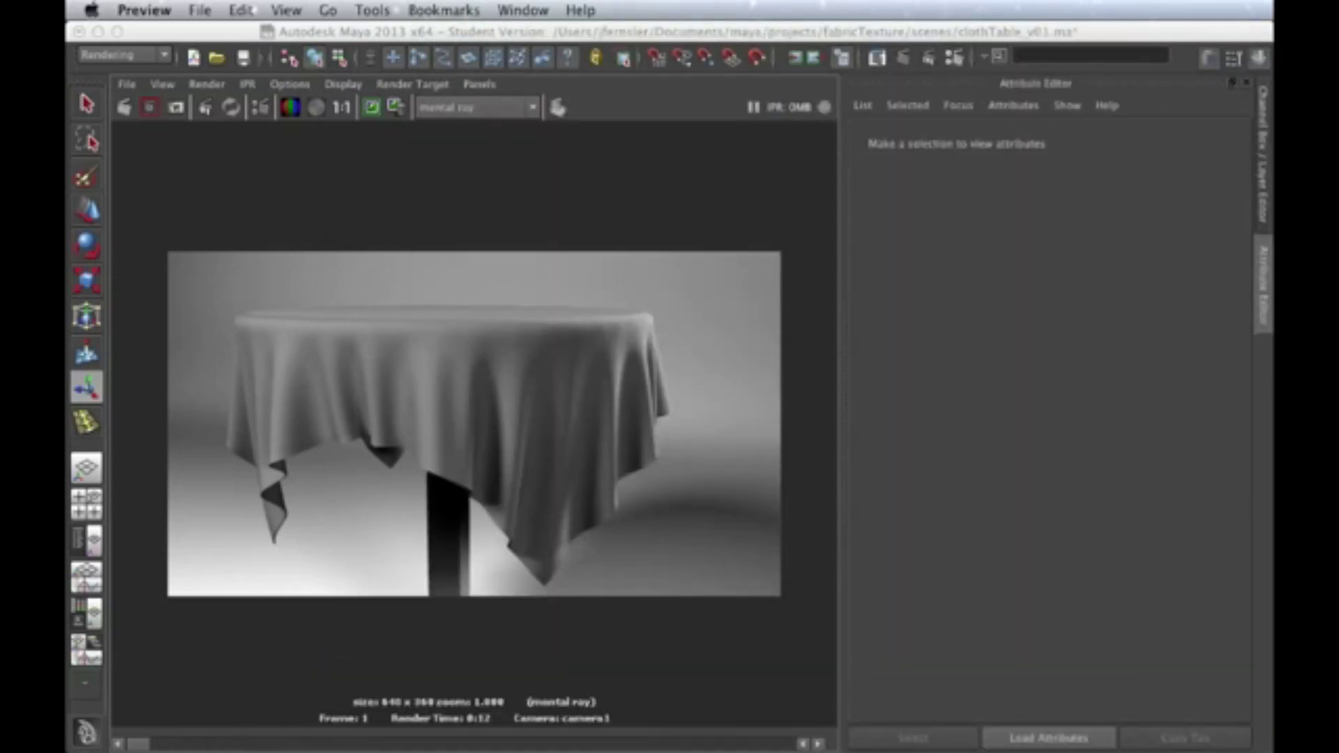
- Return to Maya and restore the multi-pane layout showing the Hypershade work area
{"action": "left_click", "coordinate": [589, 454]}
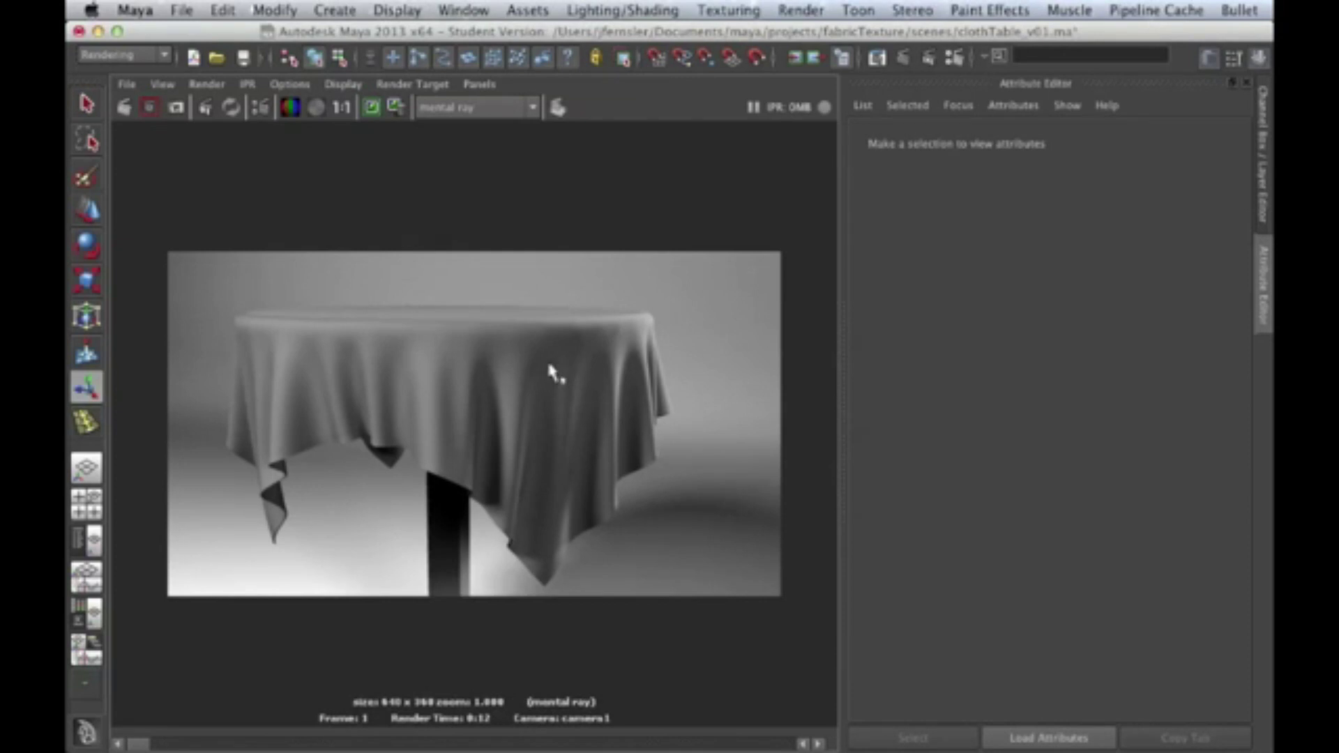
{"action": "key", "text": "space"}
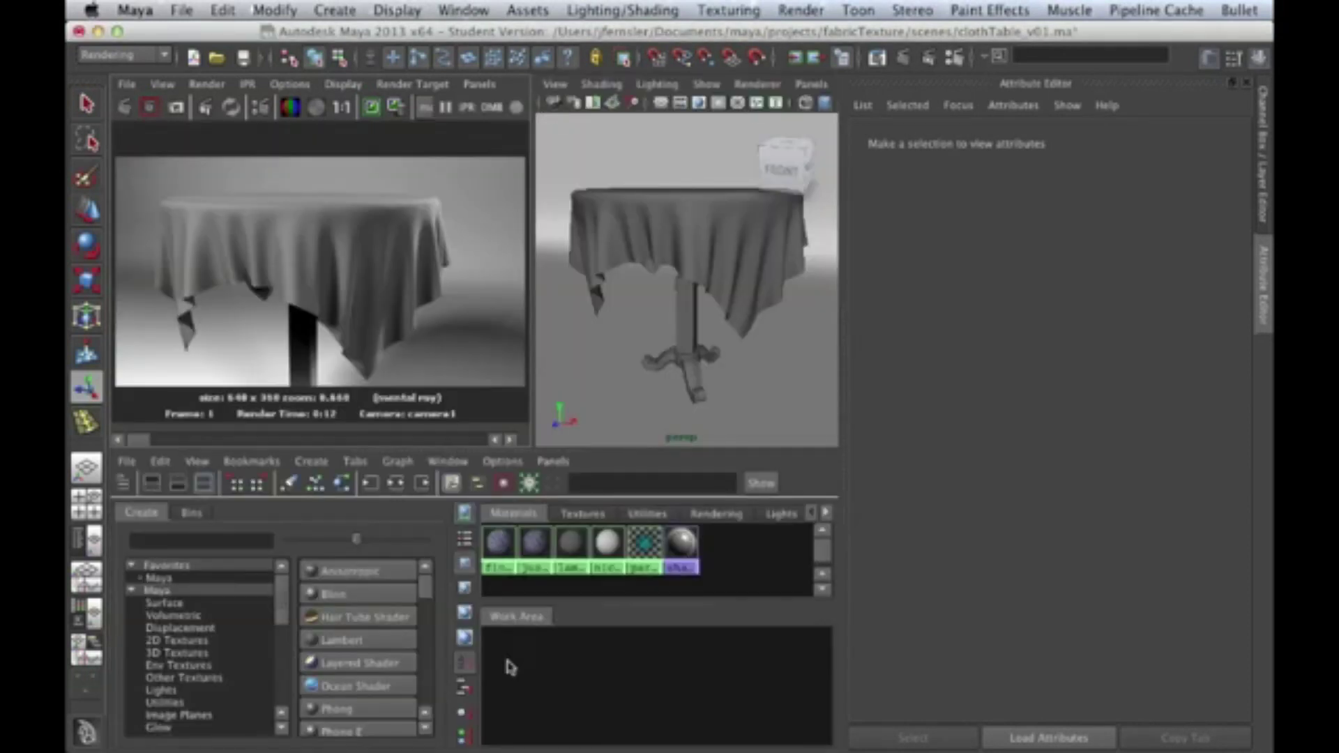
{"action": "left_click", "coordinate": [178, 484]}
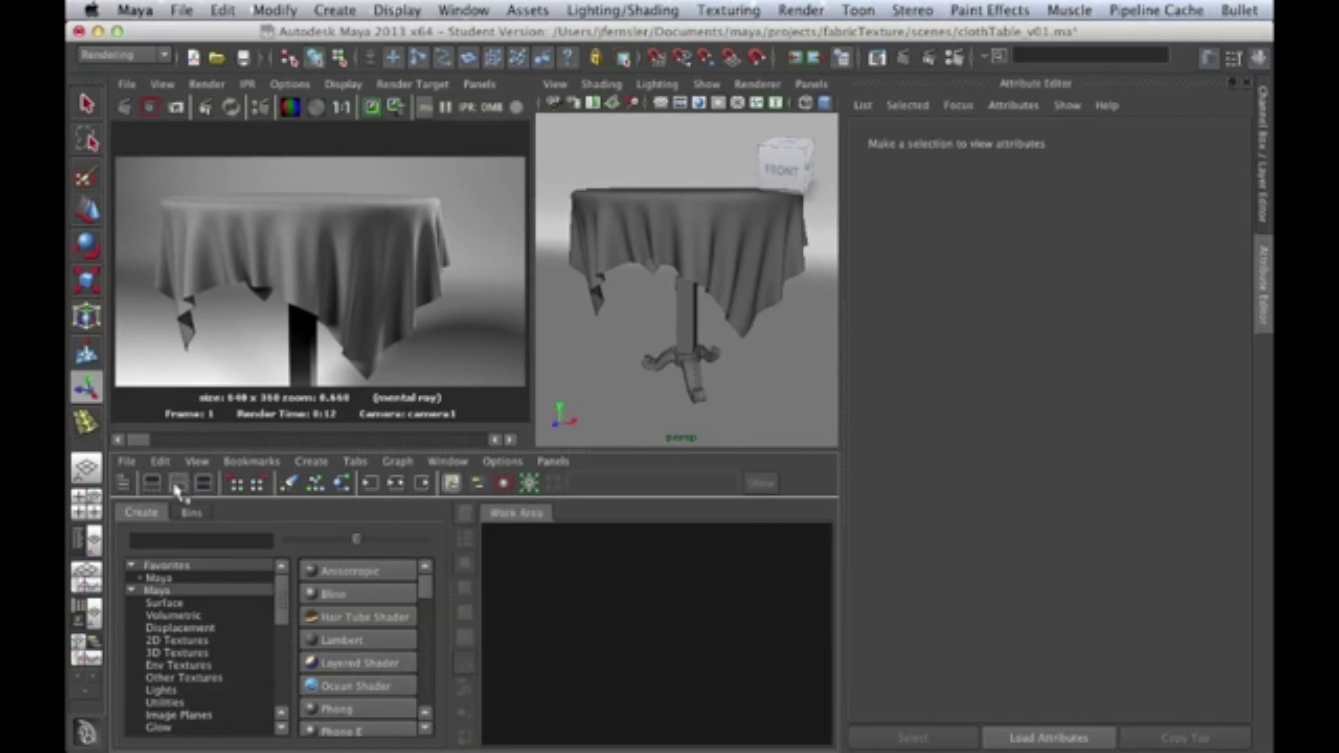
- Create a Lambert material and rename it from lambert3 to tableCloth_shader
{"action": "left_click", "coordinate": [344, 640]}
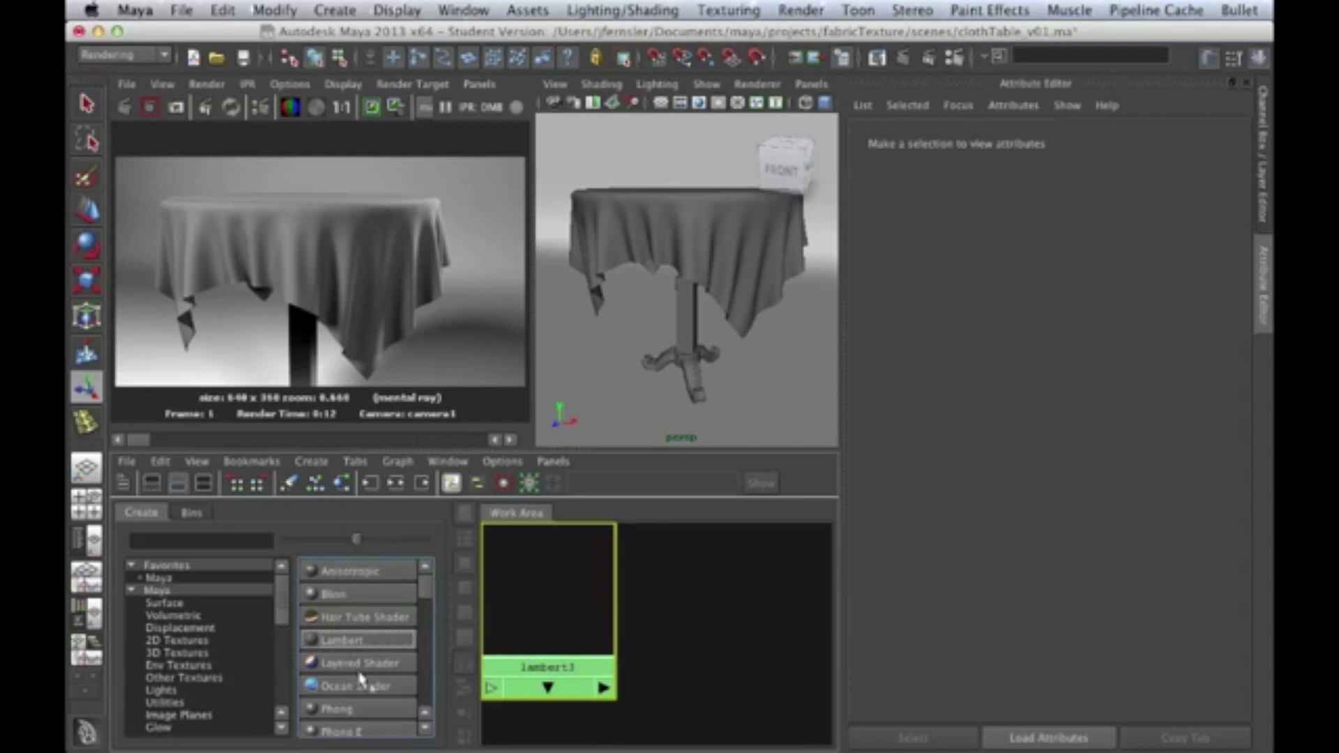
{"action": "key", "text": "f"}
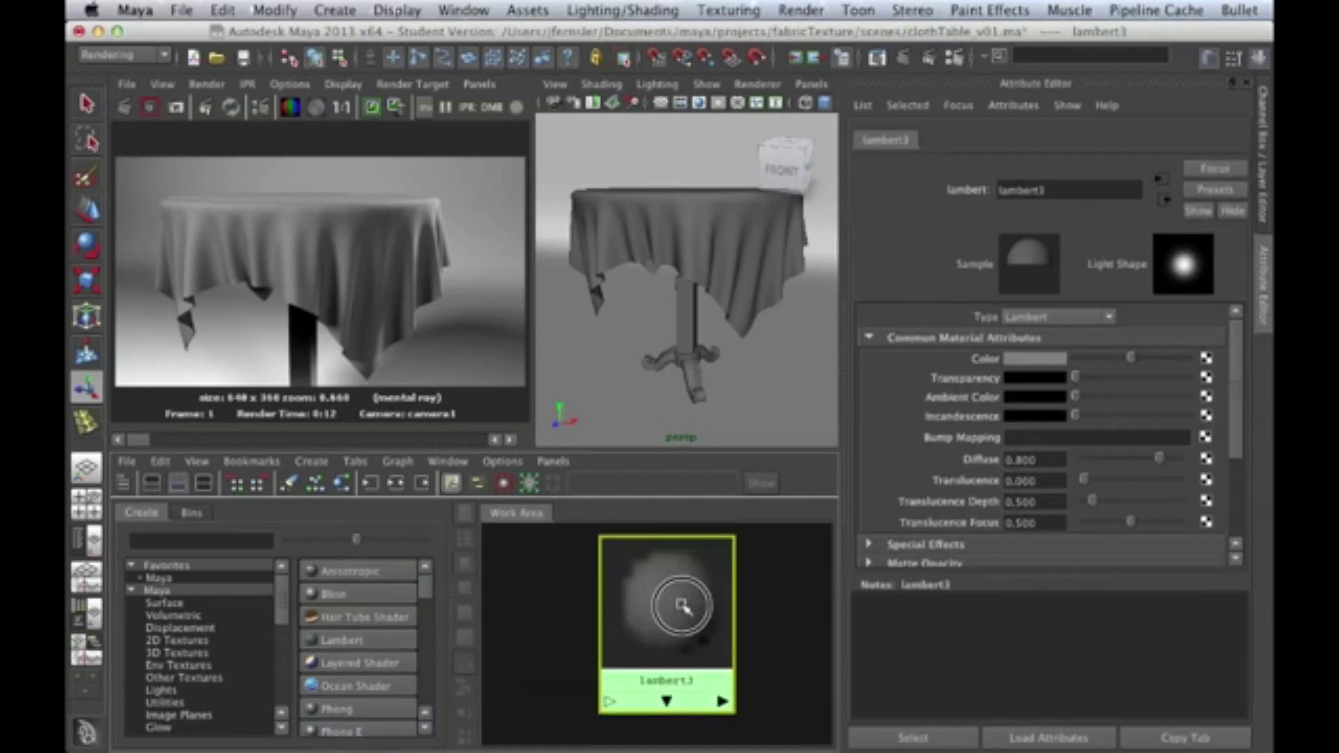
{"action": "double_click", "coordinate": [1053, 181]}
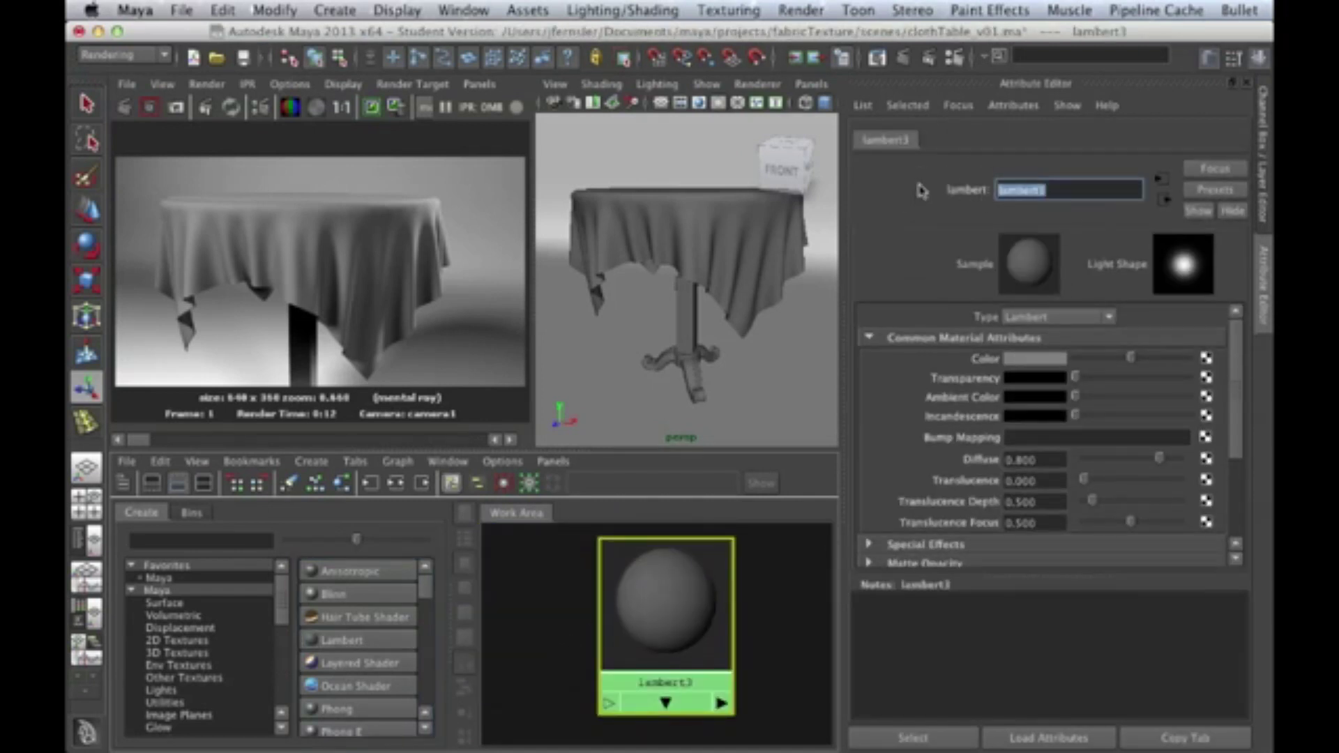
{"action": "type", "text": "tableCloth"}
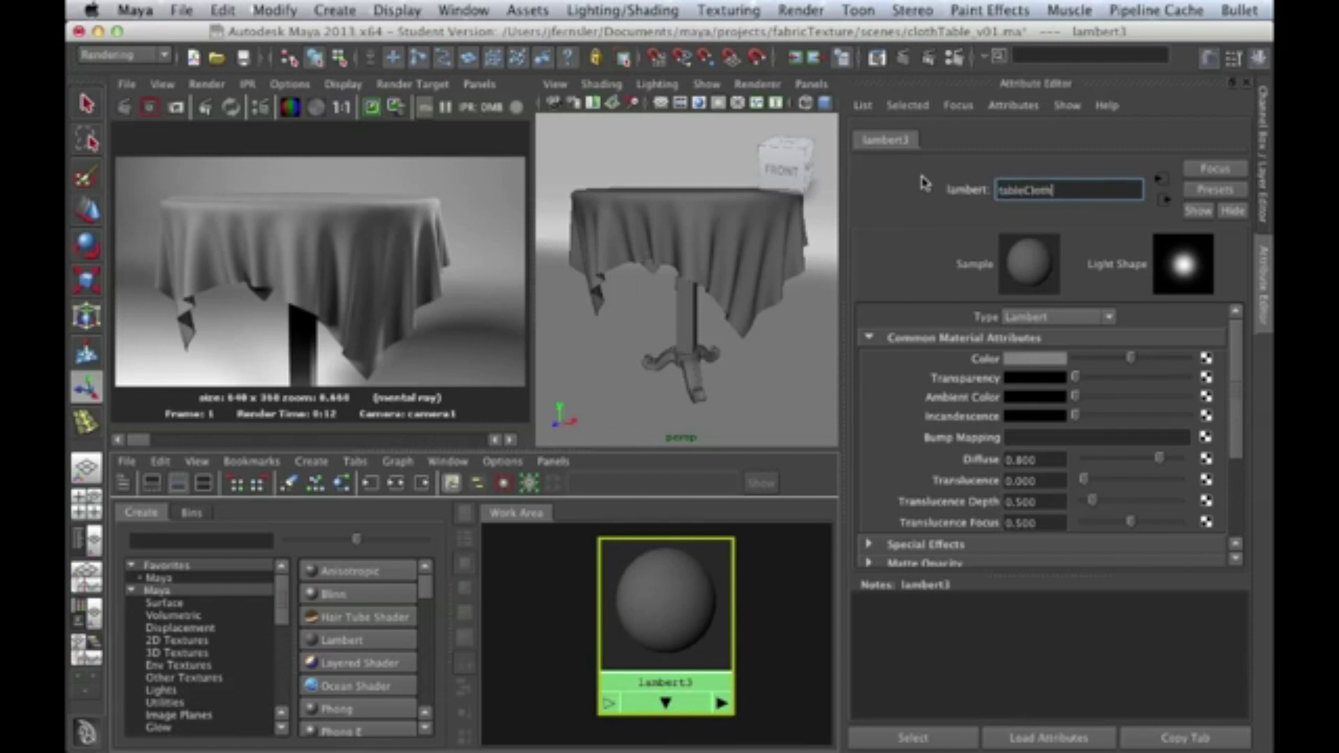
{"action": "type", "text": "_shader"}
{"action": "key", "text": "Return"}
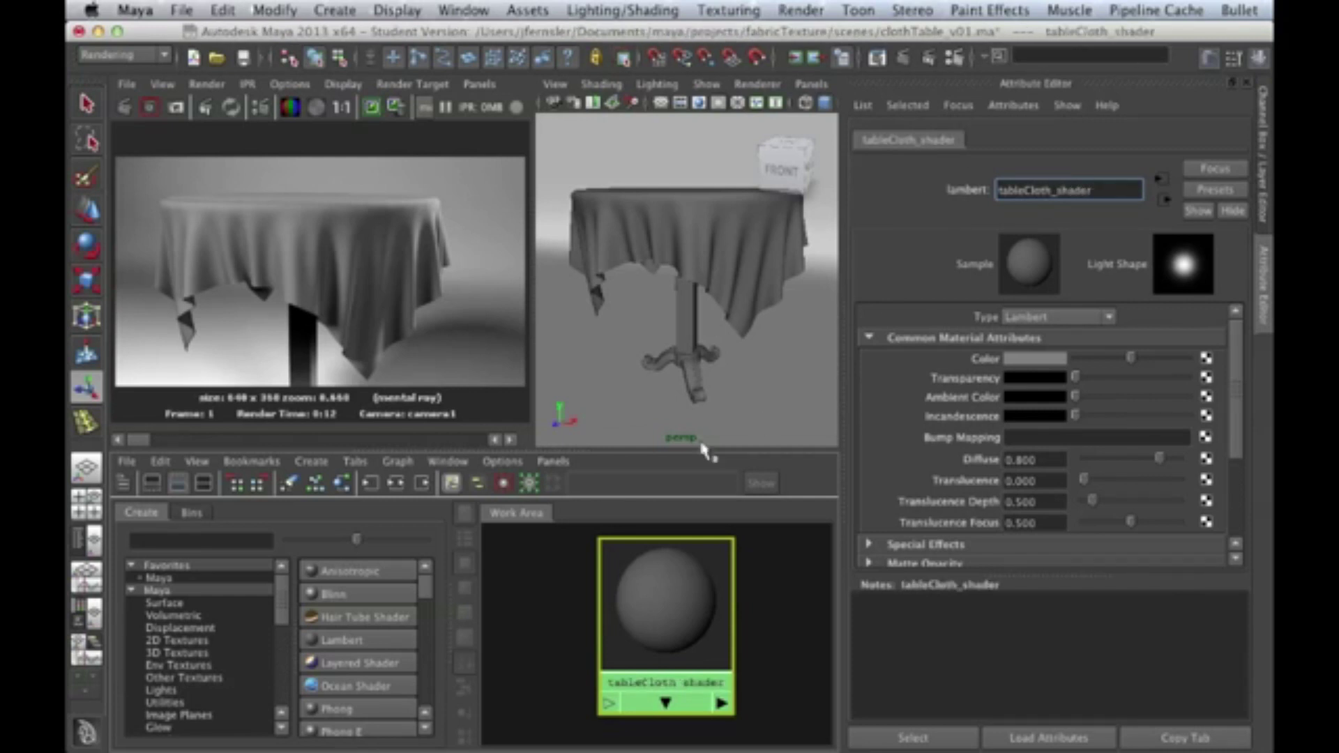
{"action": "middle_click_drag", "start_coordinate": [681, 586], "coordinate": [713, 269]}
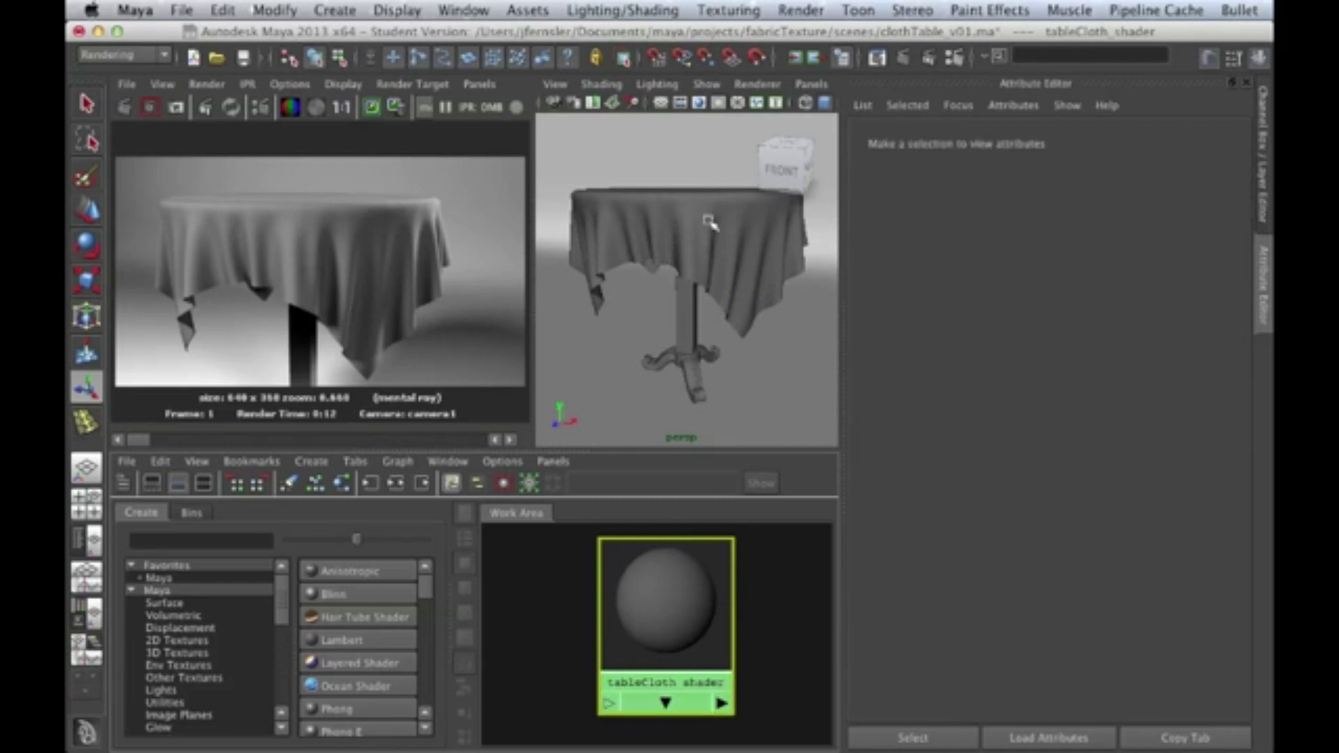
- Assign tableCloth_shader to the tablecloth by dragging its swatch onto the cloth
{"action": "middle_click_drag", "start_coordinate": [666, 590], "coordinate": [767, 237]}
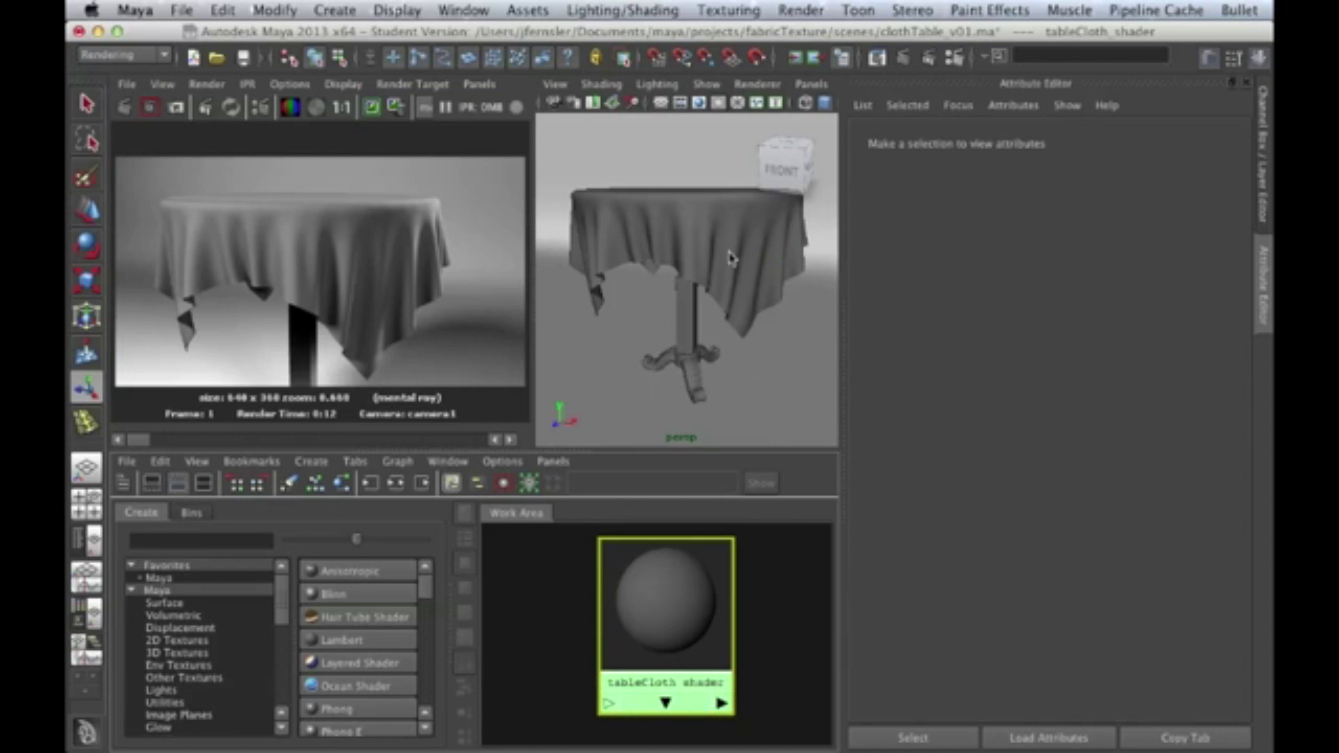
{"action": "right_click_drag", "start_coordinate": [693, 631], "coordinate": [628, 619], "text": "alt"}
{"action": "middle_click_drag", "start_coordinate": [627, 619], "coordinate": [647, 617], "text": "alt"}
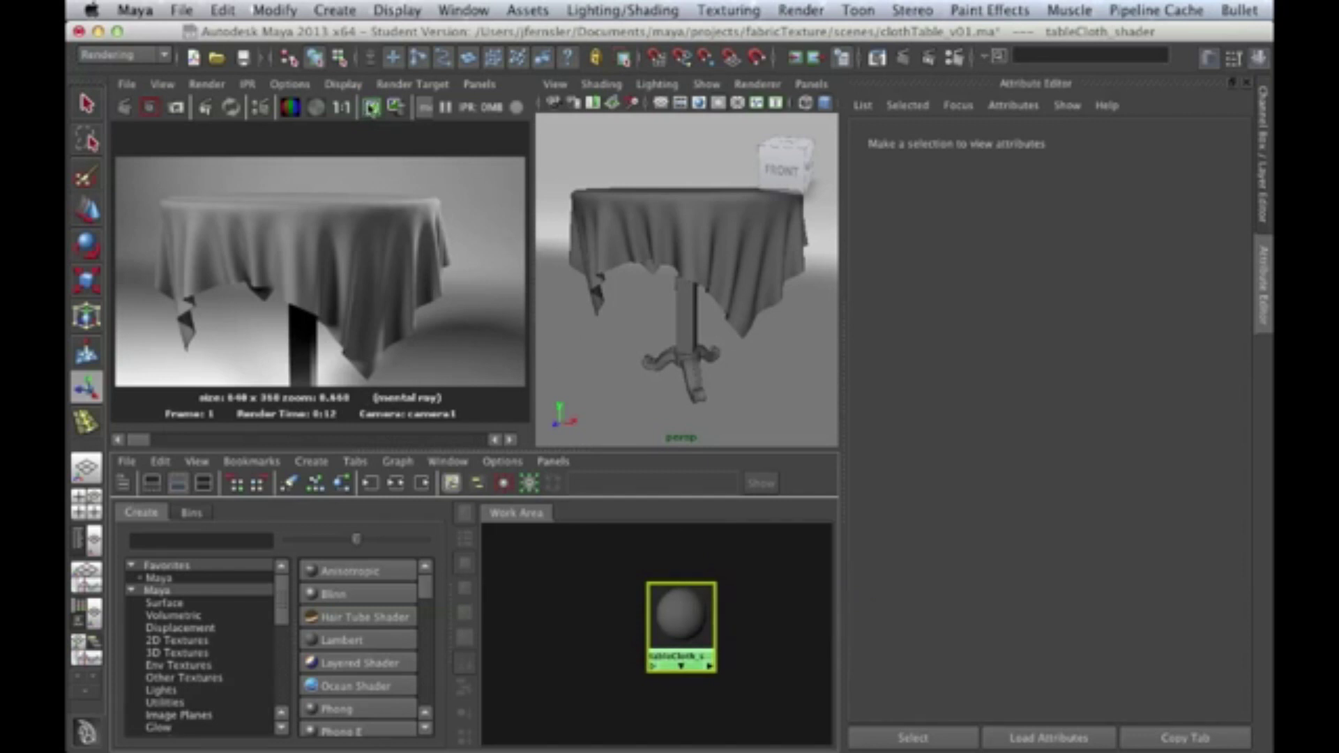
- Keep the current render for comparison and load tableCloth_shader's attributes
{"action": "left_click", "coordinate": [373, 109]}
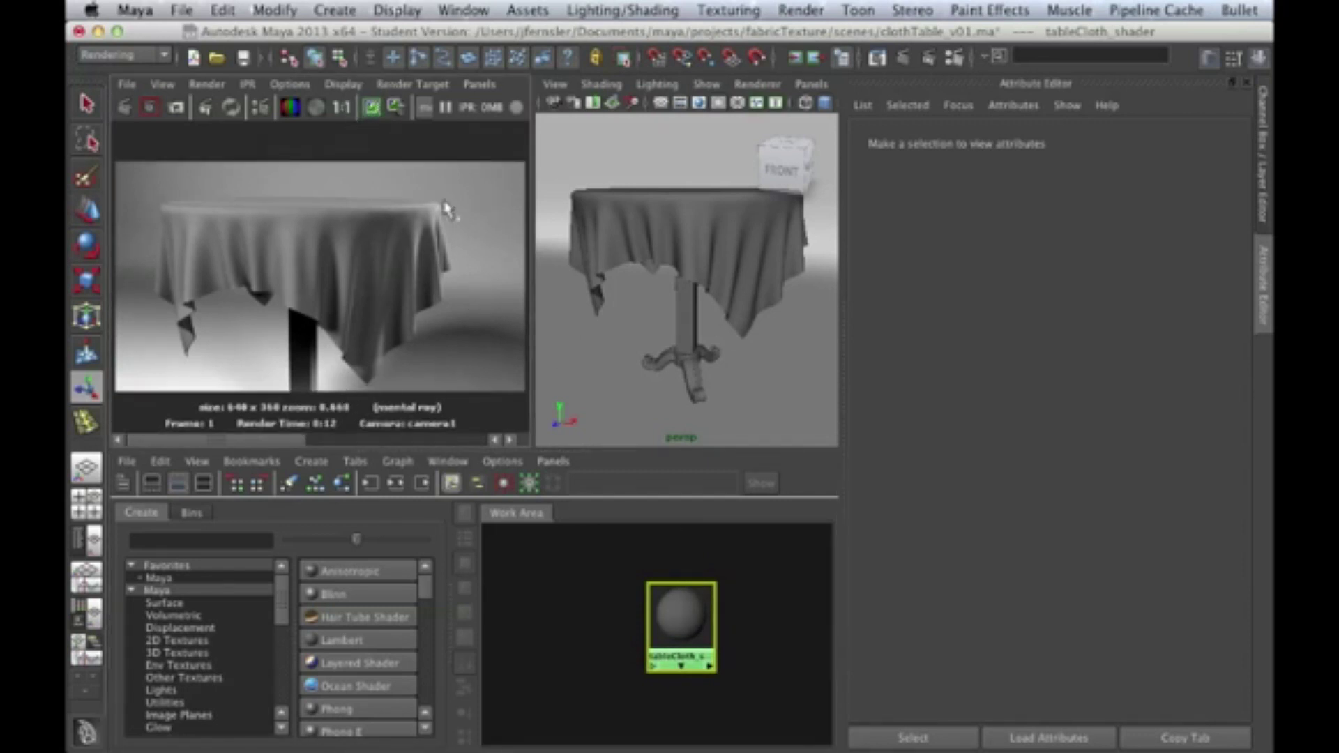
{"action": "left_click", "coordinate": [690, 619]}
{"action": "left_click_drag", "start_coordinate": [690, 619], "coordinate": [665, 636]}
{"action": "left_click", "coordinate": [669, 640]}
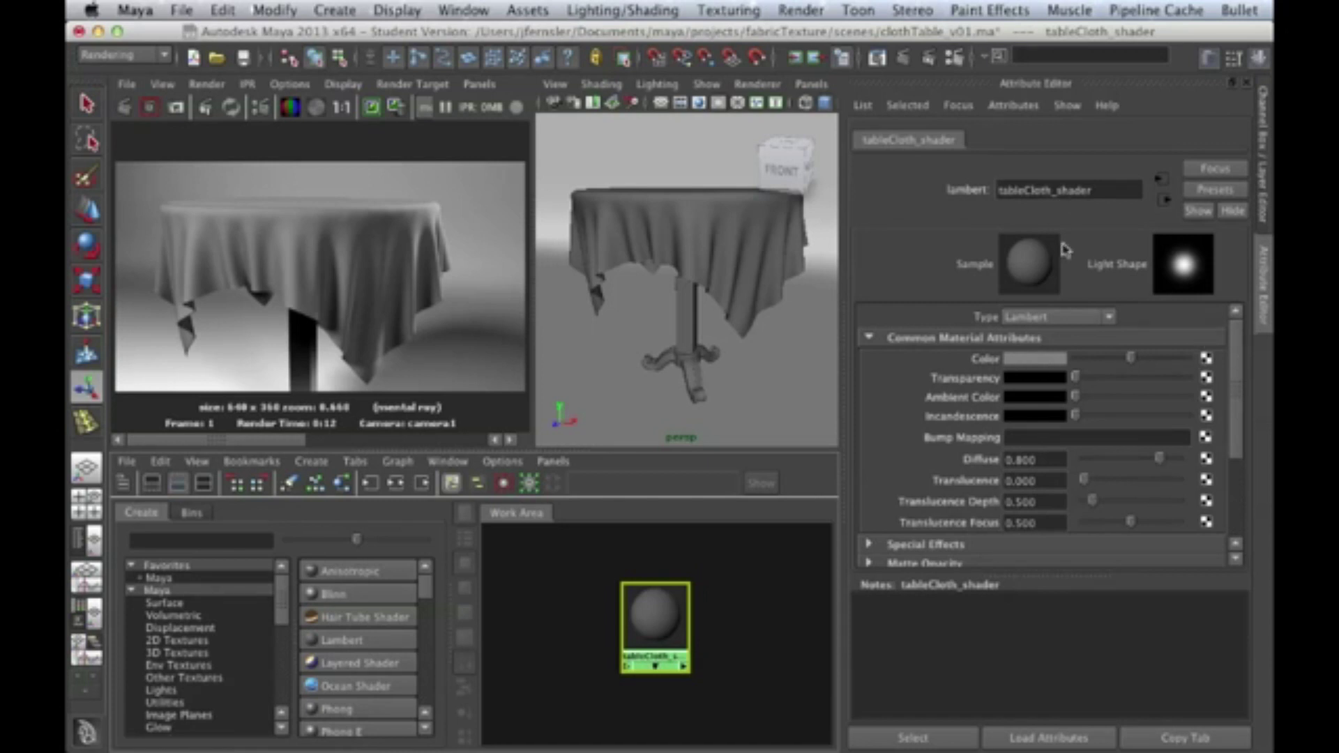
{"action": "key", "text": "super+Tab"}
{"action": "key", "text": "super+Tab"}
{"action": "key", "text": "super+Tab"}
{"action": "key", "text": "super+Tab"}
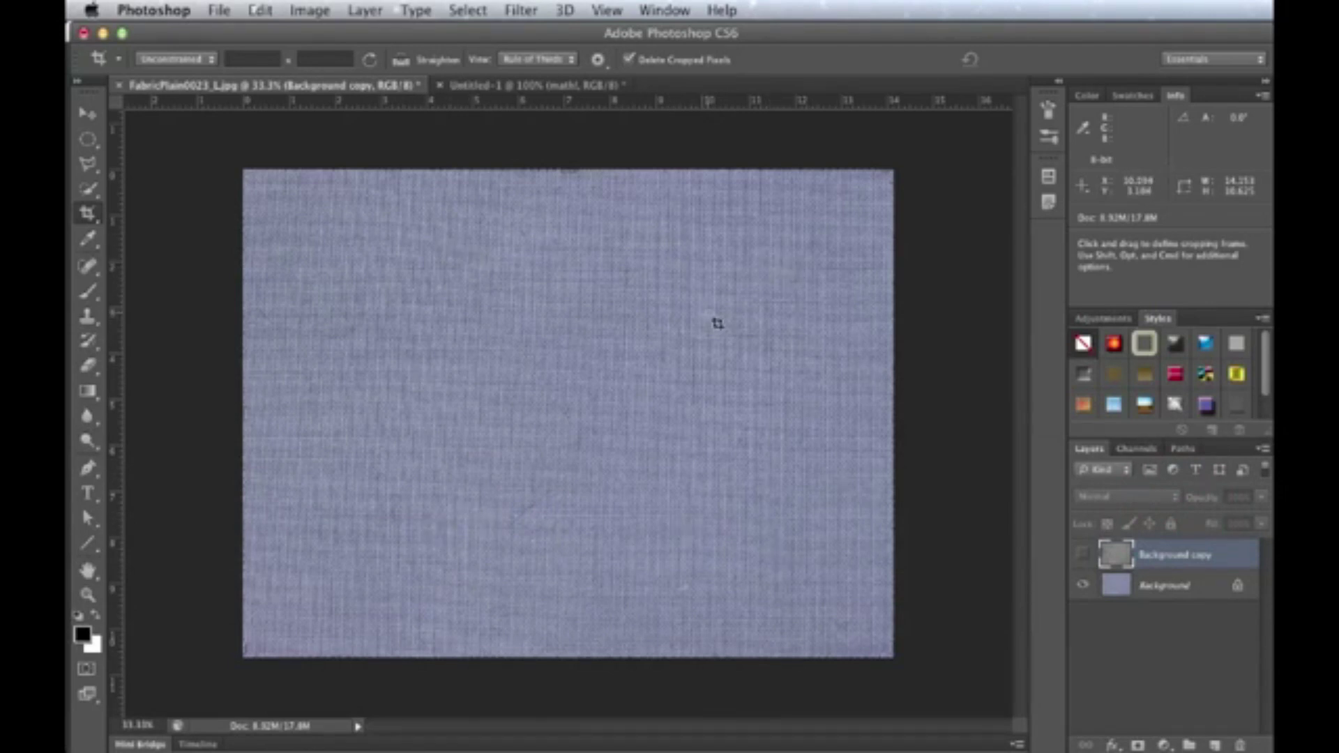
{"action": "key", "text": "v"}
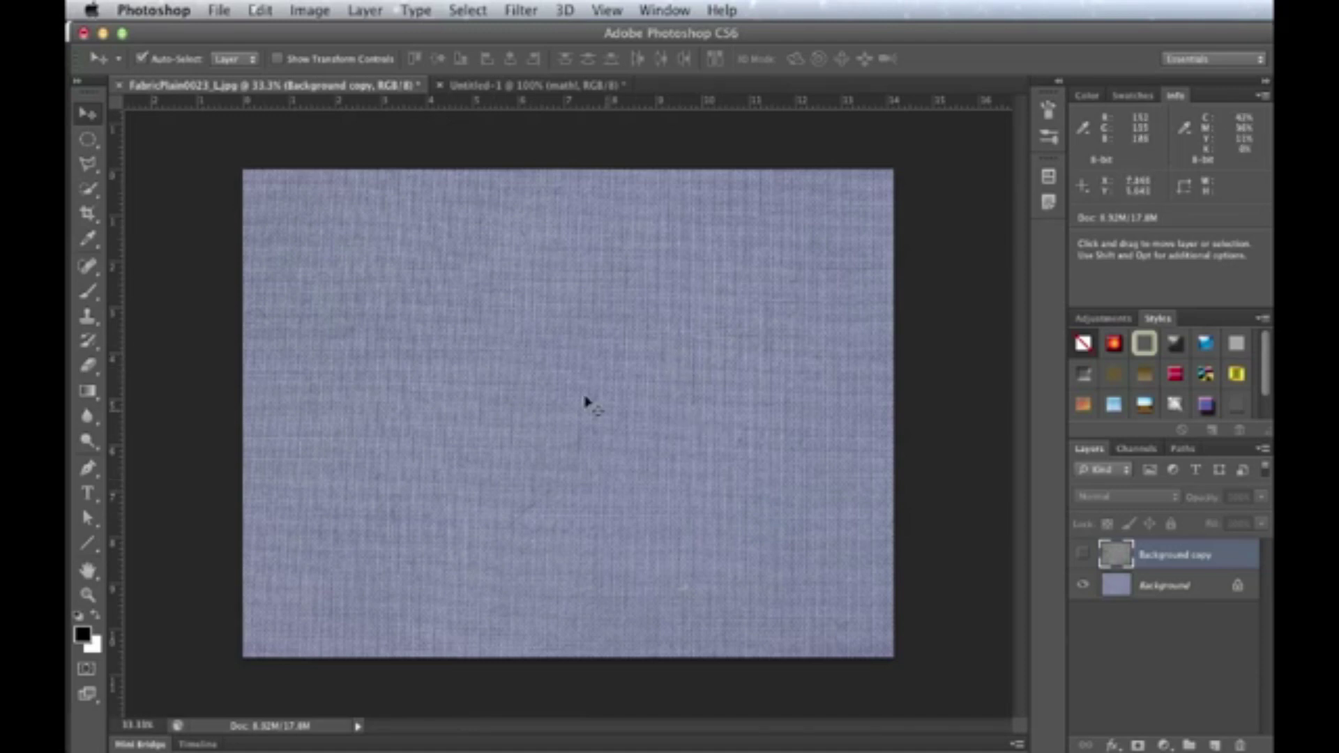
{"action": "key", "text": "super+Tab"}
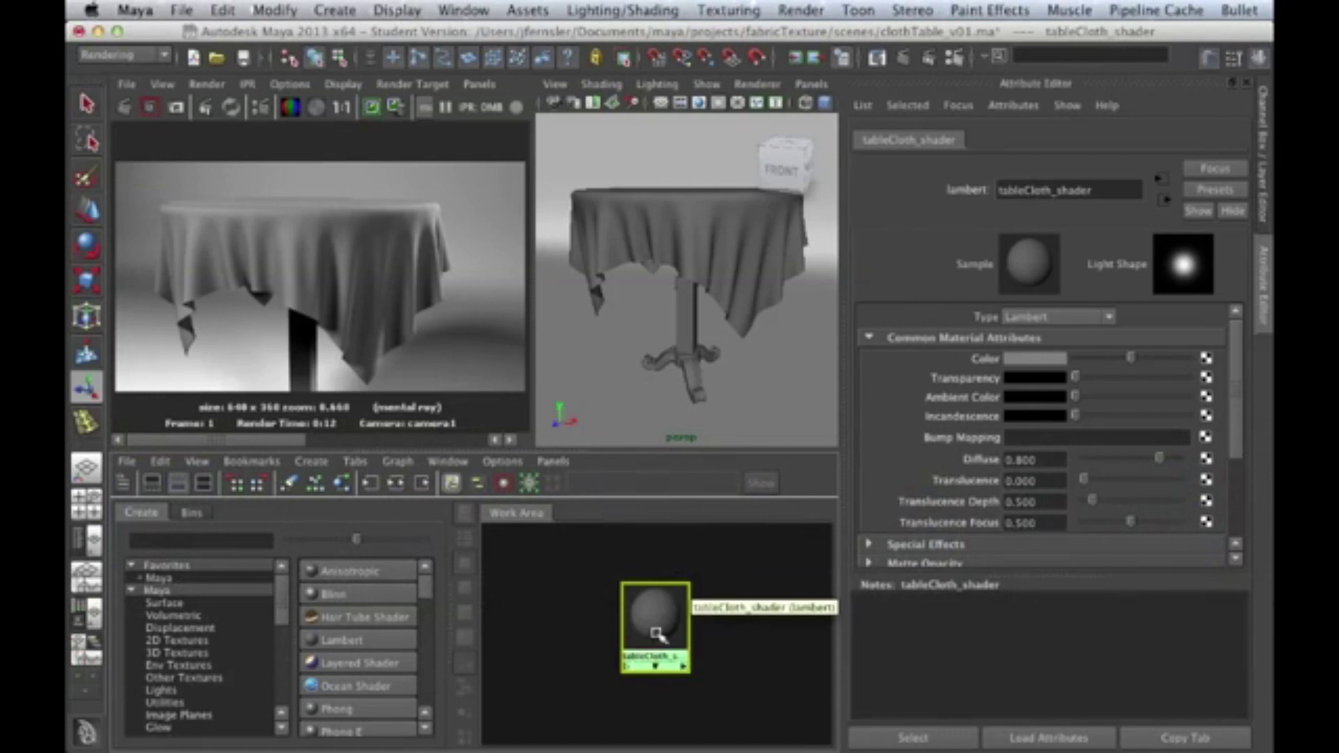
- Map a file texture loading FabricPlain0023_L.jpg into tableCloth_shader's colour
{"action": "middle_click_drag", "start_coordinate": [582, 626], "coordinate": [640, 605], "text": "alt"}
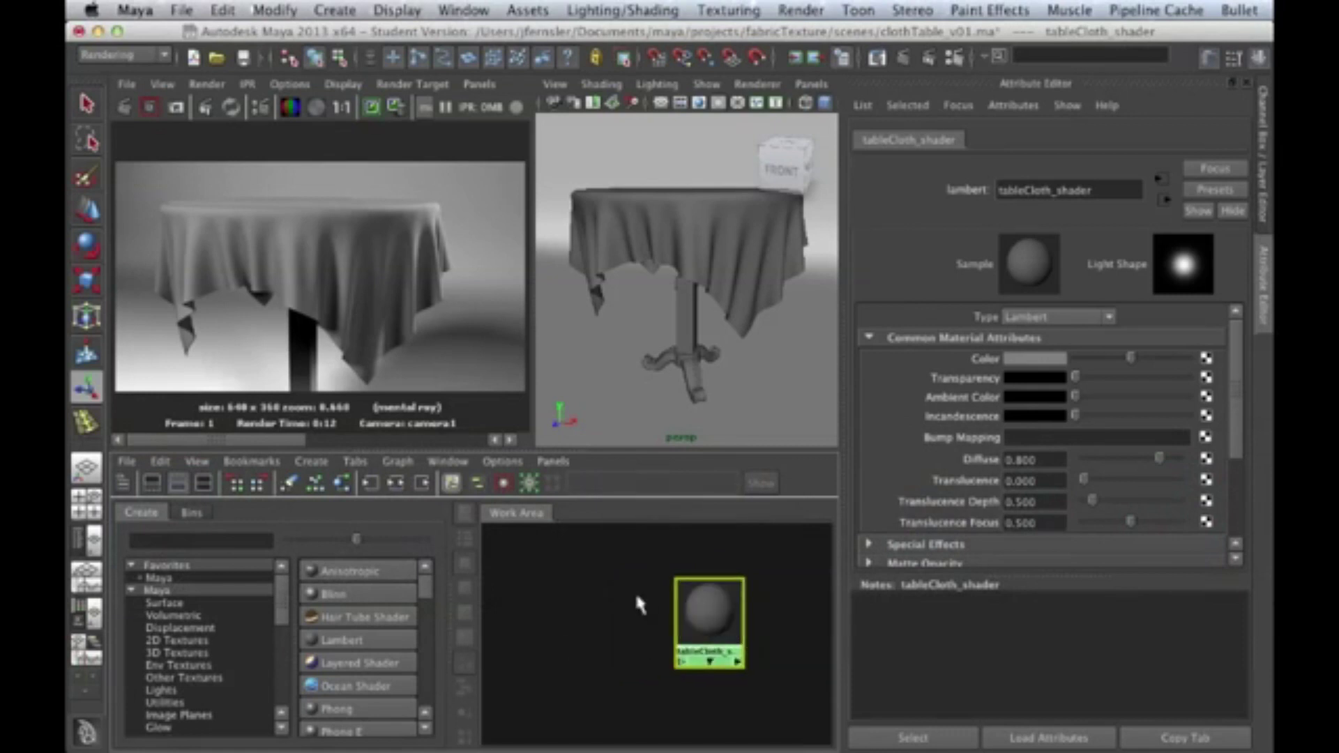
{"action": "left_click", "coordinate": [1206, 357]}
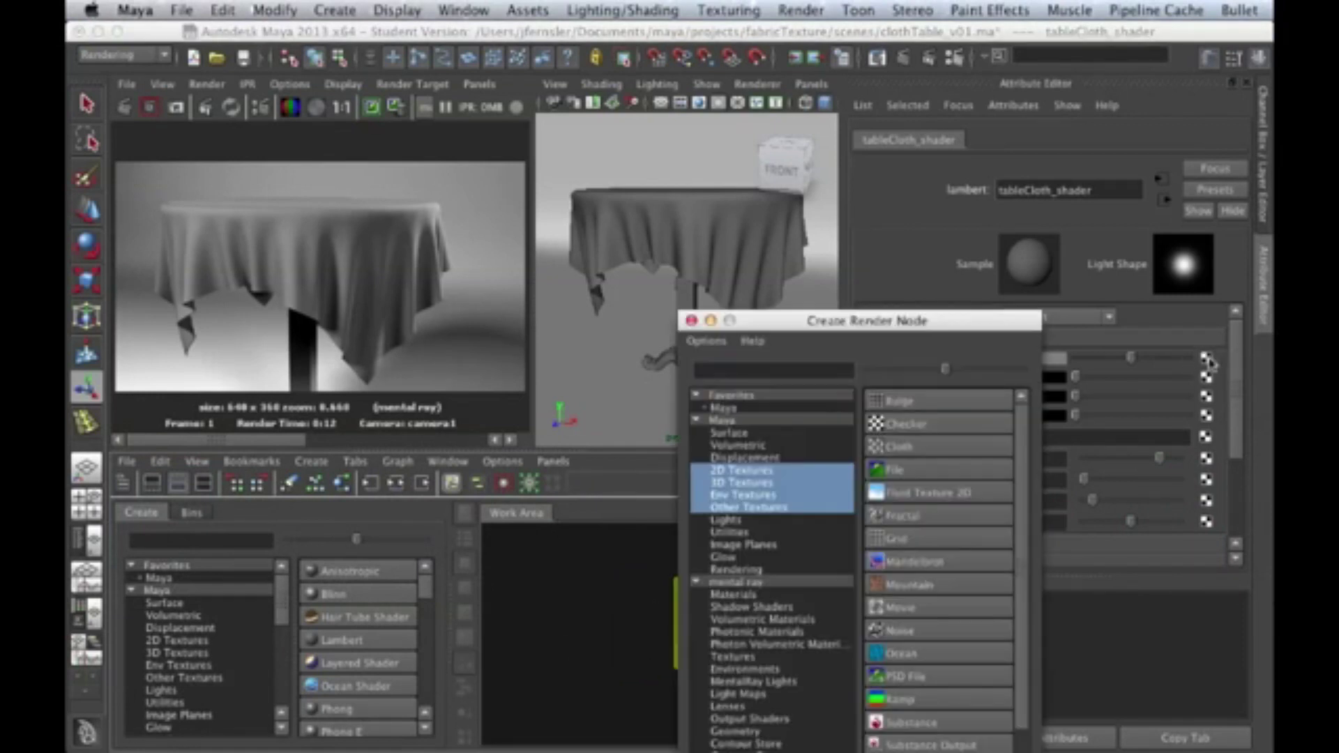
{"action": "left_click", "coordinate": [918, 481]}
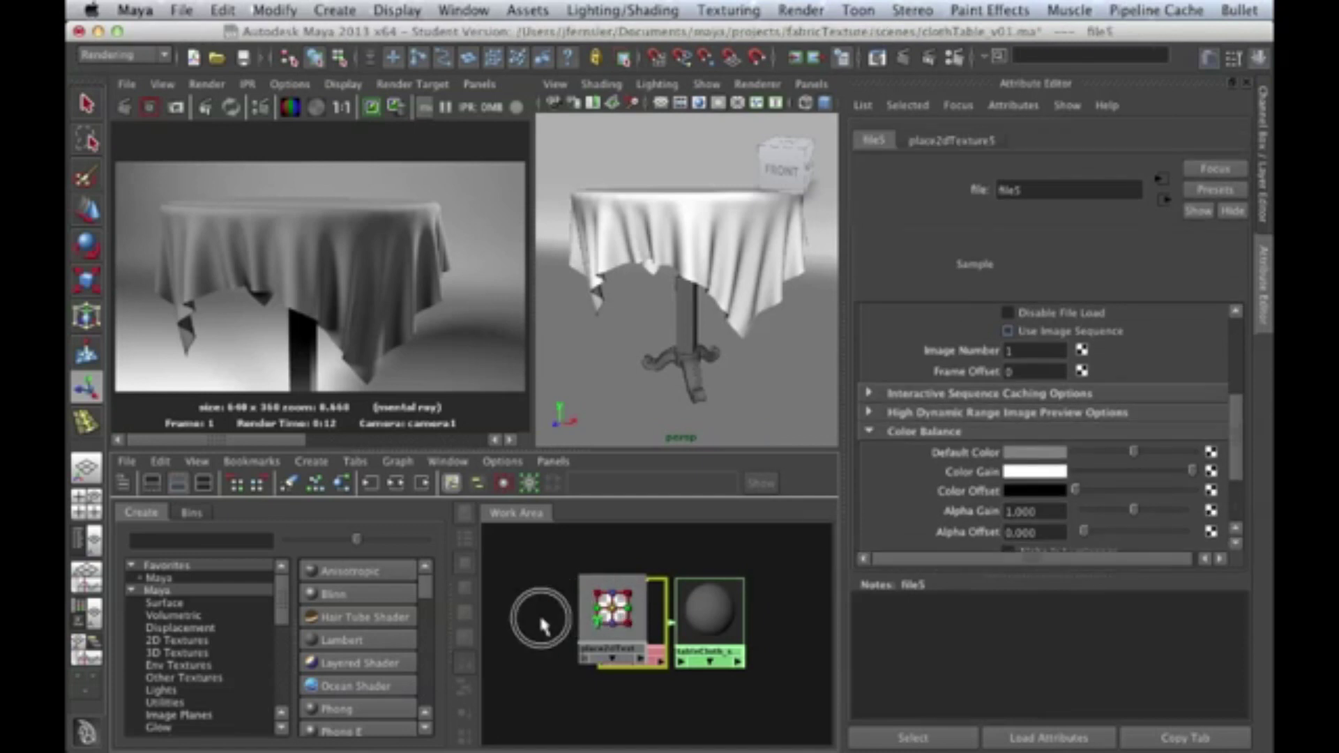
{"action": "left_click", "coordinate": [655, 602]}
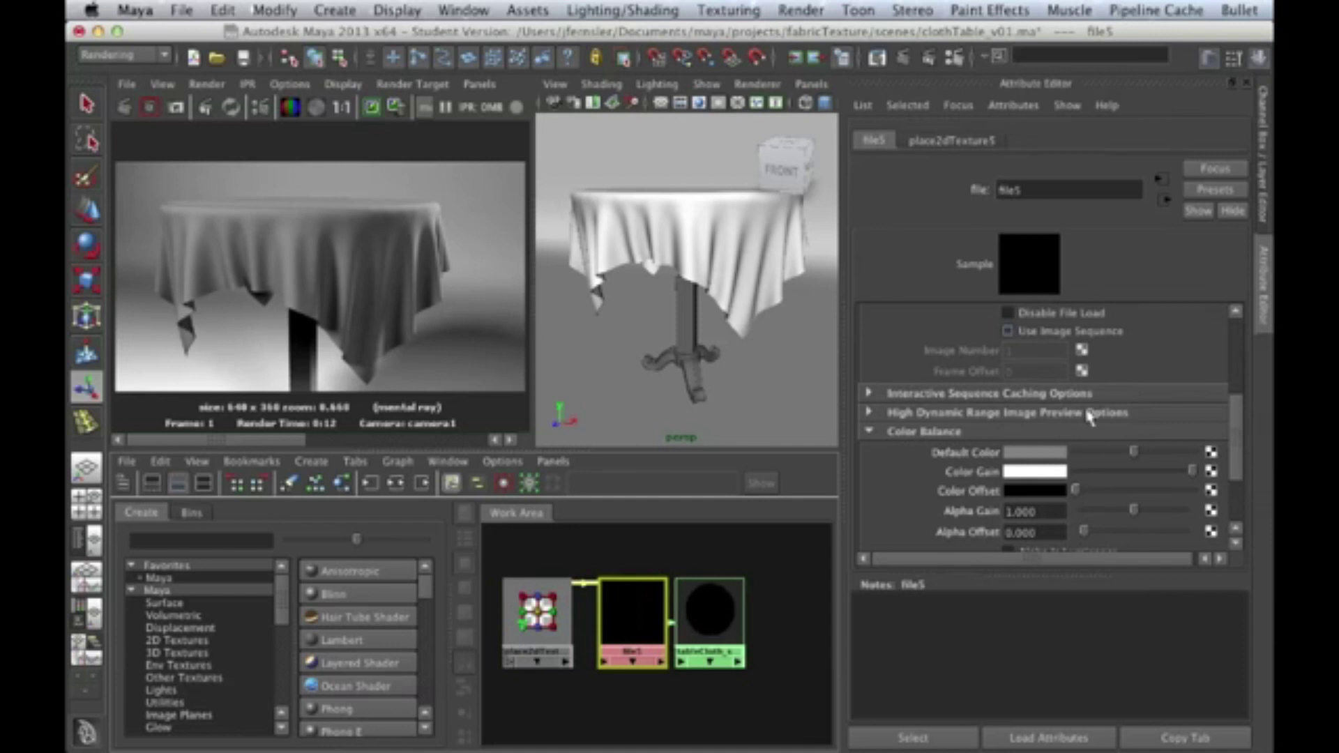
{"action": "scroll", "coordinate": [1080, 383], "scroll_direction": "up", "scroll_amount": 5}
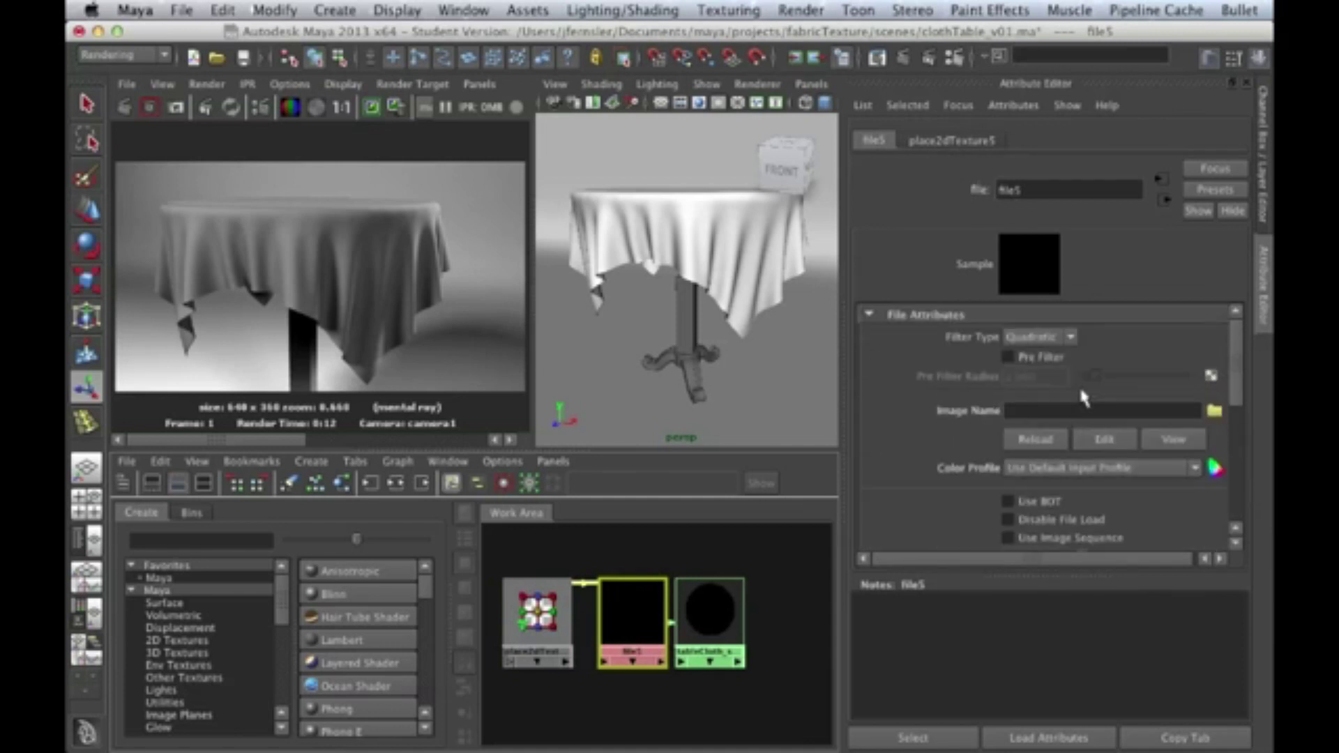
{"action": "left_click", "coordinate": [1214, 410]}
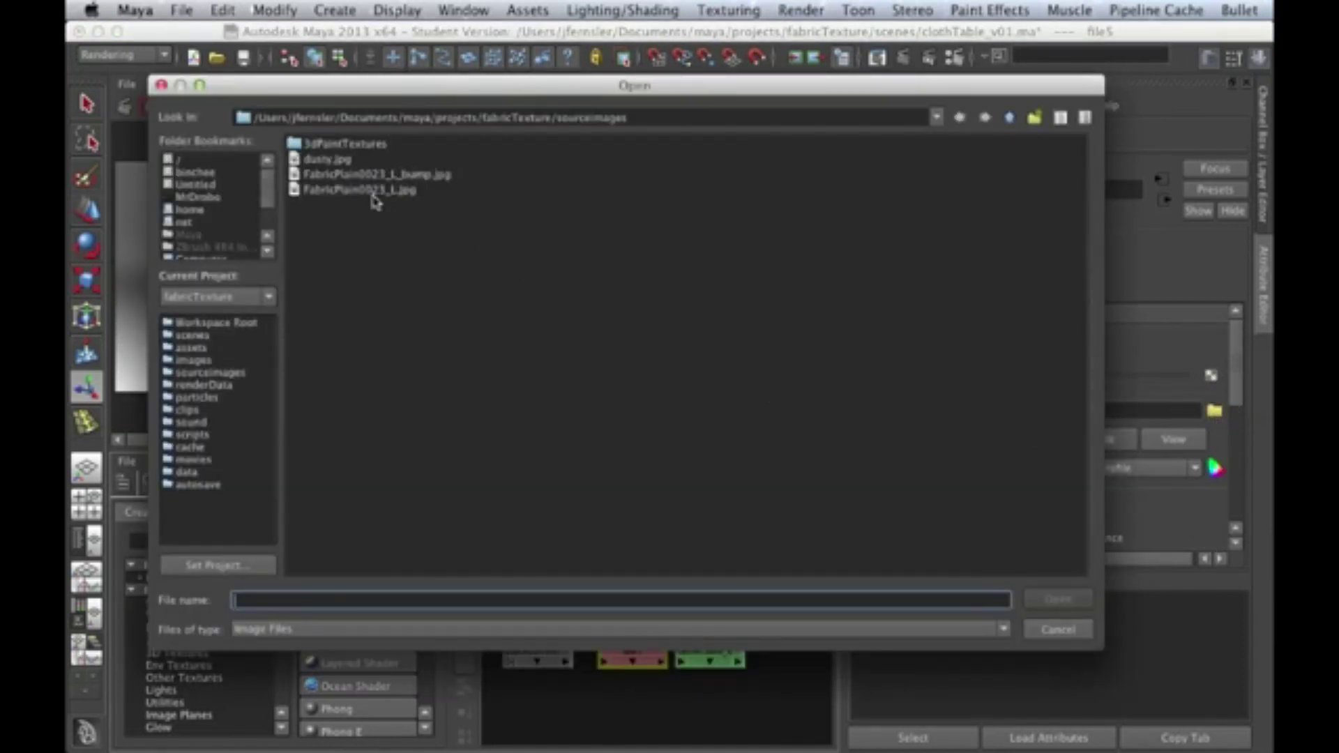
{"action": "left_click", "coordinate": [362, 176]}
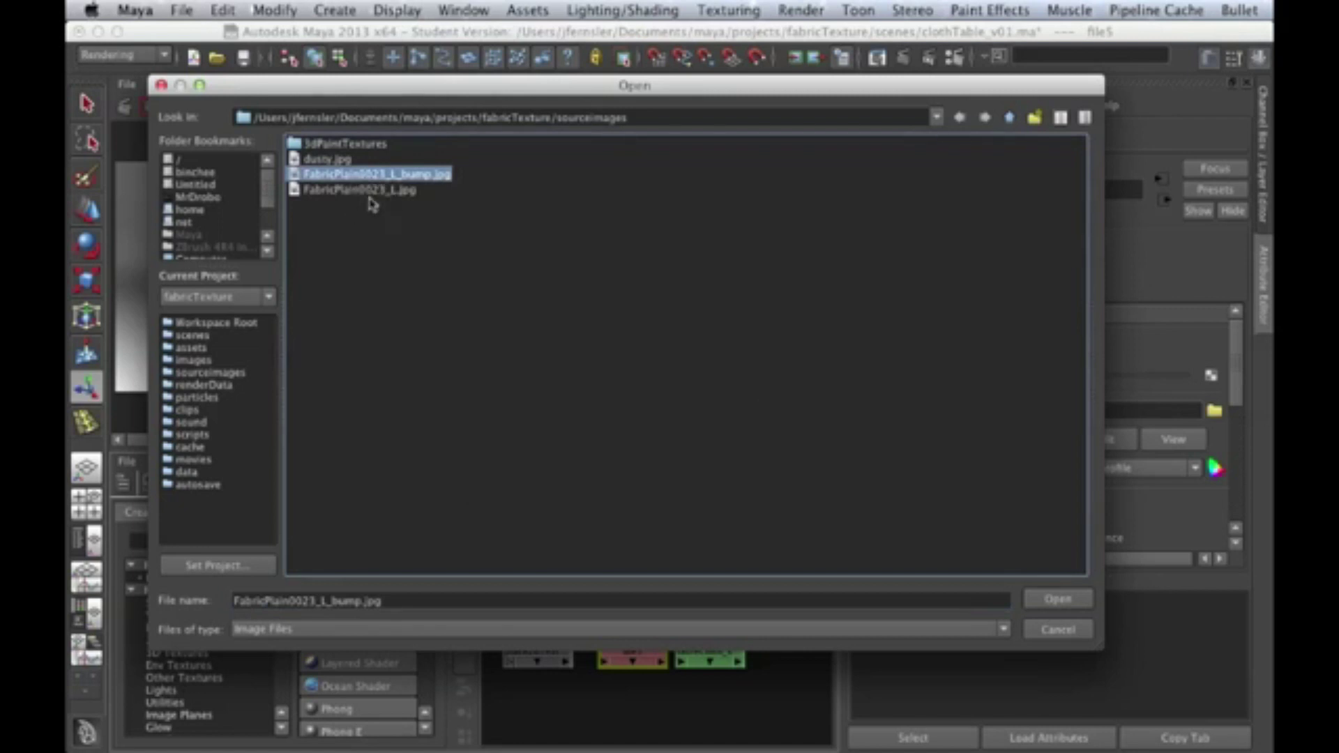
{"action": "left_click", "coordinate": [368, 189]}
{"action": "left_click", "coordinate": [1056, 600]}
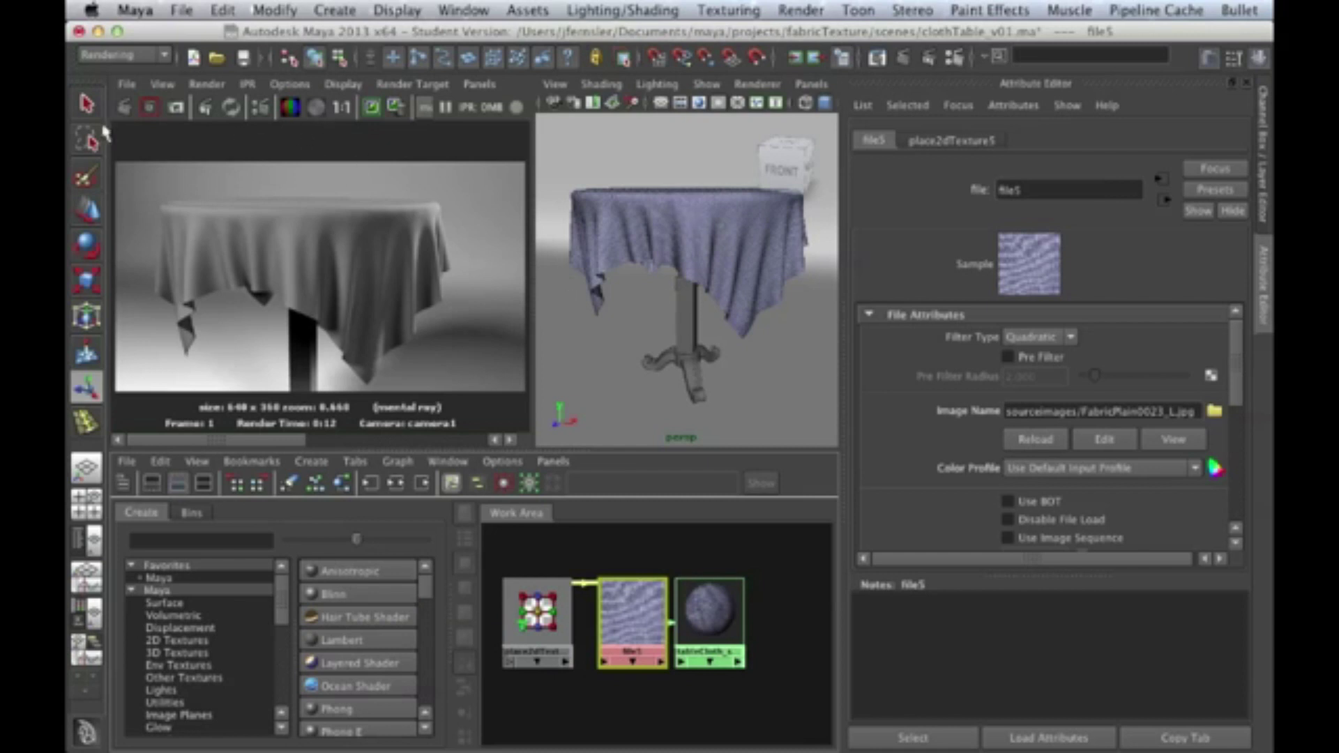
- Redo the mental ray render so the tablecloth appears in blue woven fabric
{"action": "left_click", "coordinate": [124, 108]}
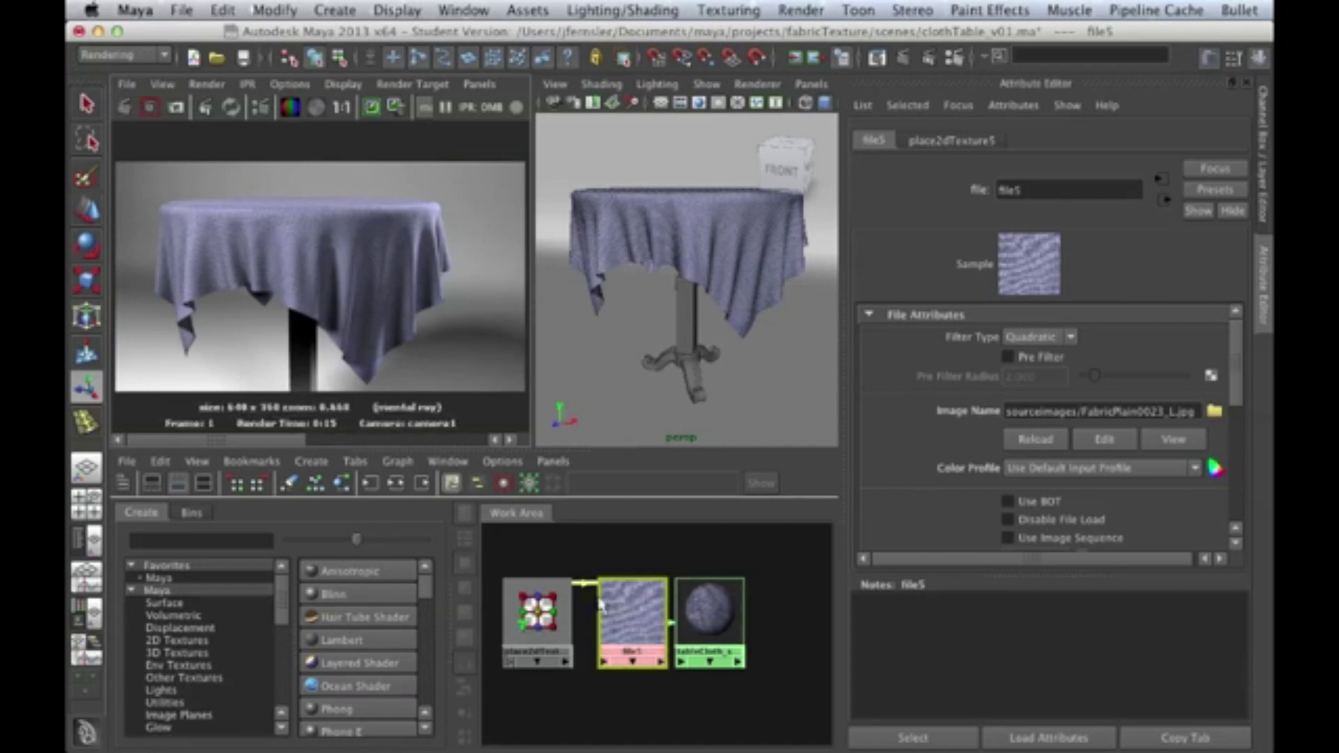
- Set place2dTexture5's Repeat UV to 2 and 2
{"action": "left_click", "coordinate": [529, 599]}
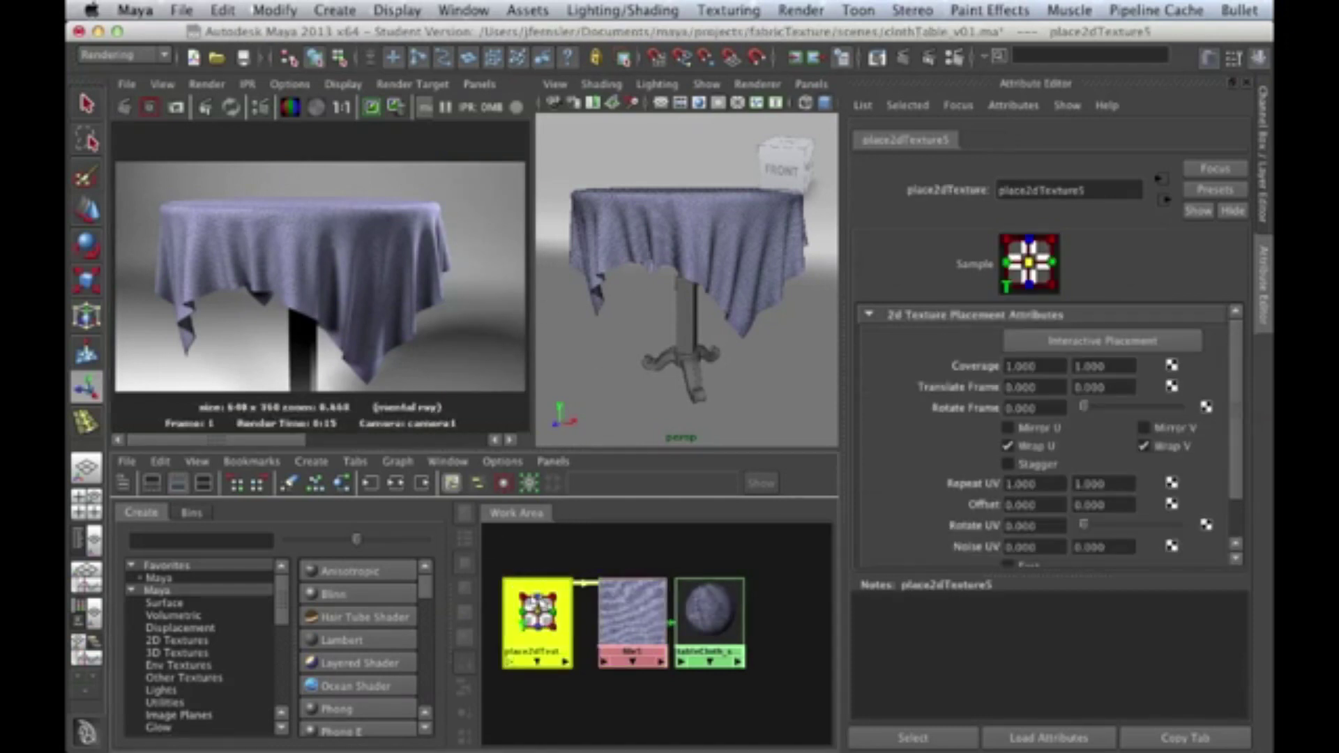
{"action": "left_click", "coordinate": [1009, 484]}
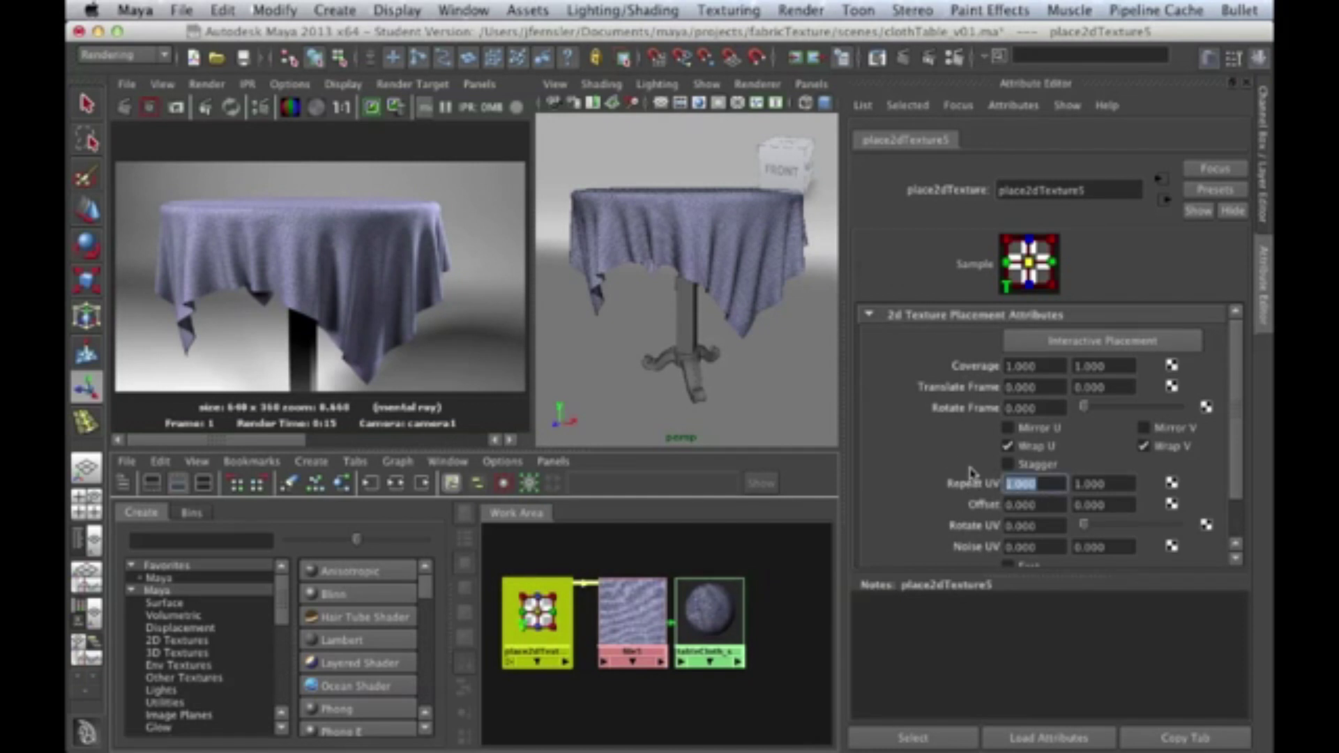
{"action": "type", "text": "2"}
{"action": "key", "text": "Tab"}
{"action": "type", "text": "2"}
{"action": "key", "text": "Tab"}
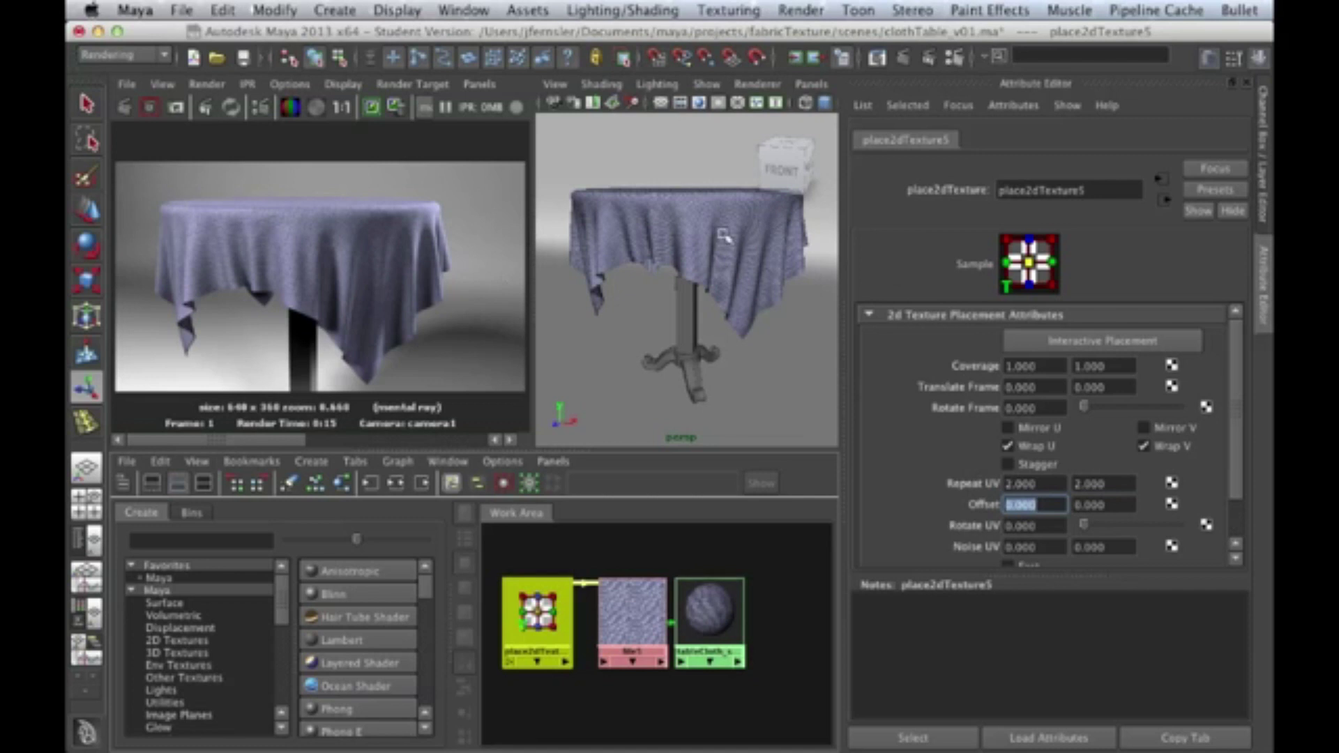
- Show the tablecloth as a smooth preview and move the camera close to its top
{"action": "left_click", "coordinate": [715, 252]}
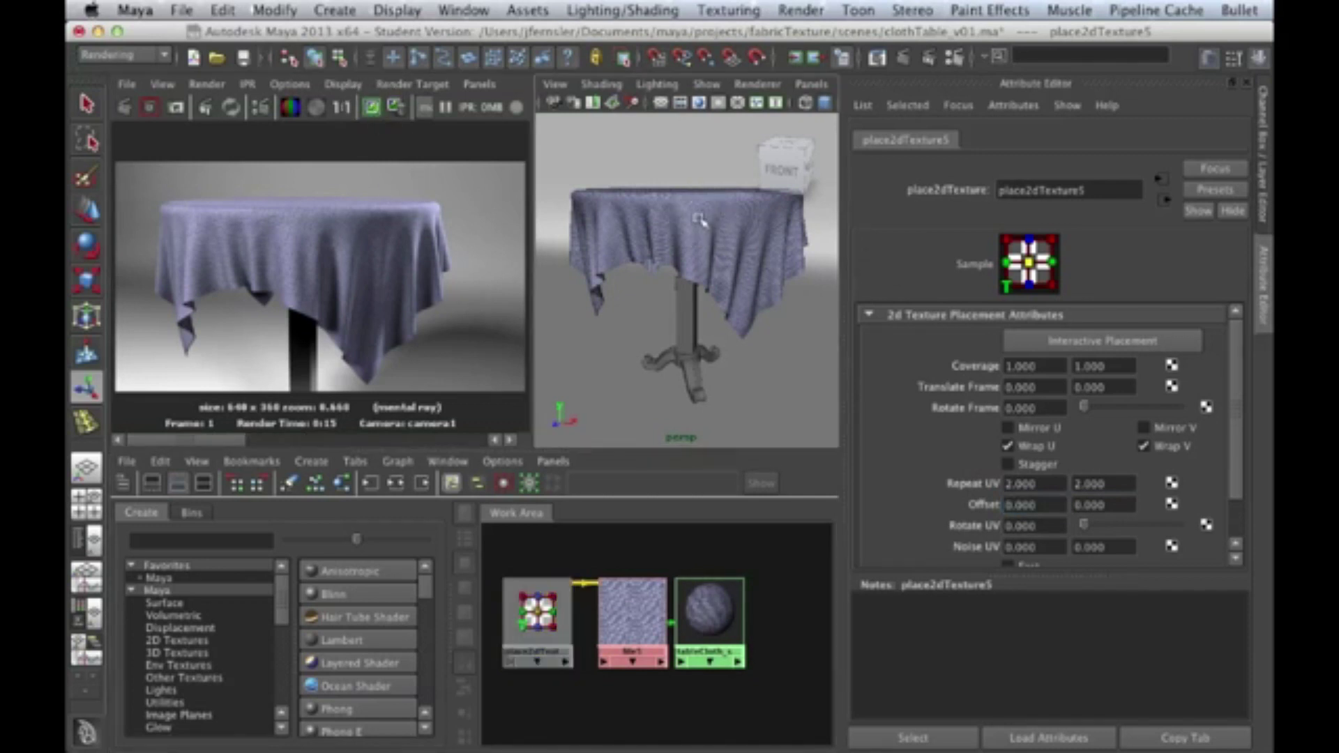
{"action": "key", "text": "3"}
{"action": "left_click_drag", "start_coordinate": [672, 269], "coordinate": [748, 263], "text": "alt"}
{"action": "key", "text": "f"}
{"action": "left_click", "coordinate": [695, 370]}
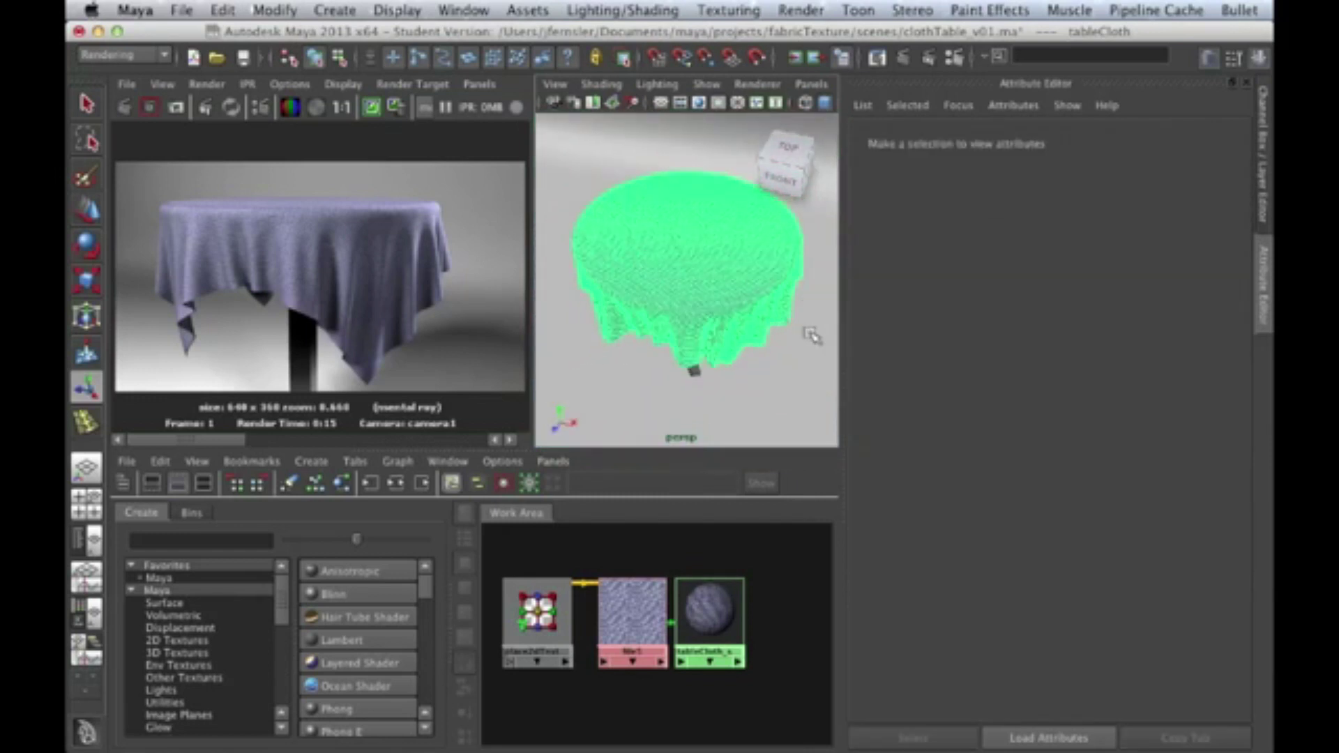
{"action": "right_click_drag", "start_coordinate": [684, 309], "coordinate": [717, 223], "text": "alt"}
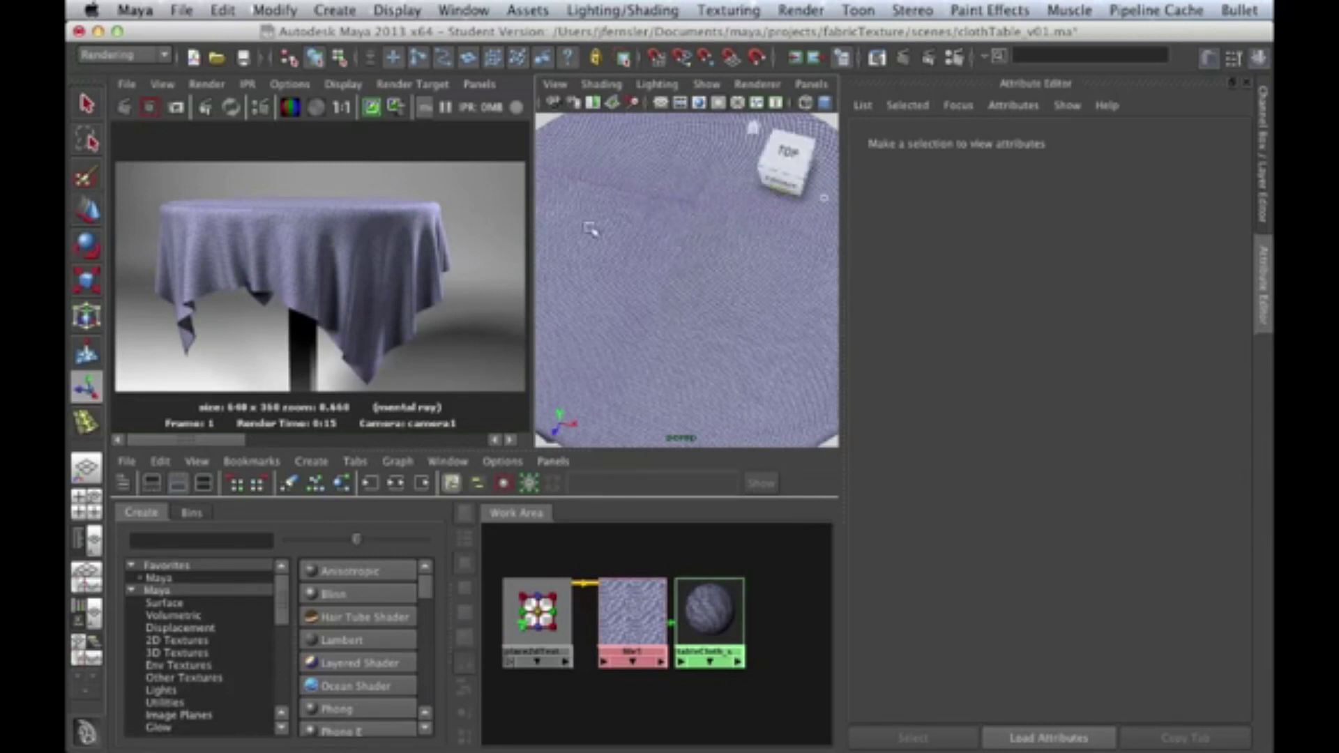
- Frame a close side view of the draped tabletop, re-render the 2 × 2 weave, and maximize the render
{"action": "scroll", "coordinate": [678, 311], "scroll_direction": "down", "scroll_amount": 5}
{"action": "left_click_drag", "start_coordinate": [679, 319], "coordinate": [687, 279], "text": "alt"}
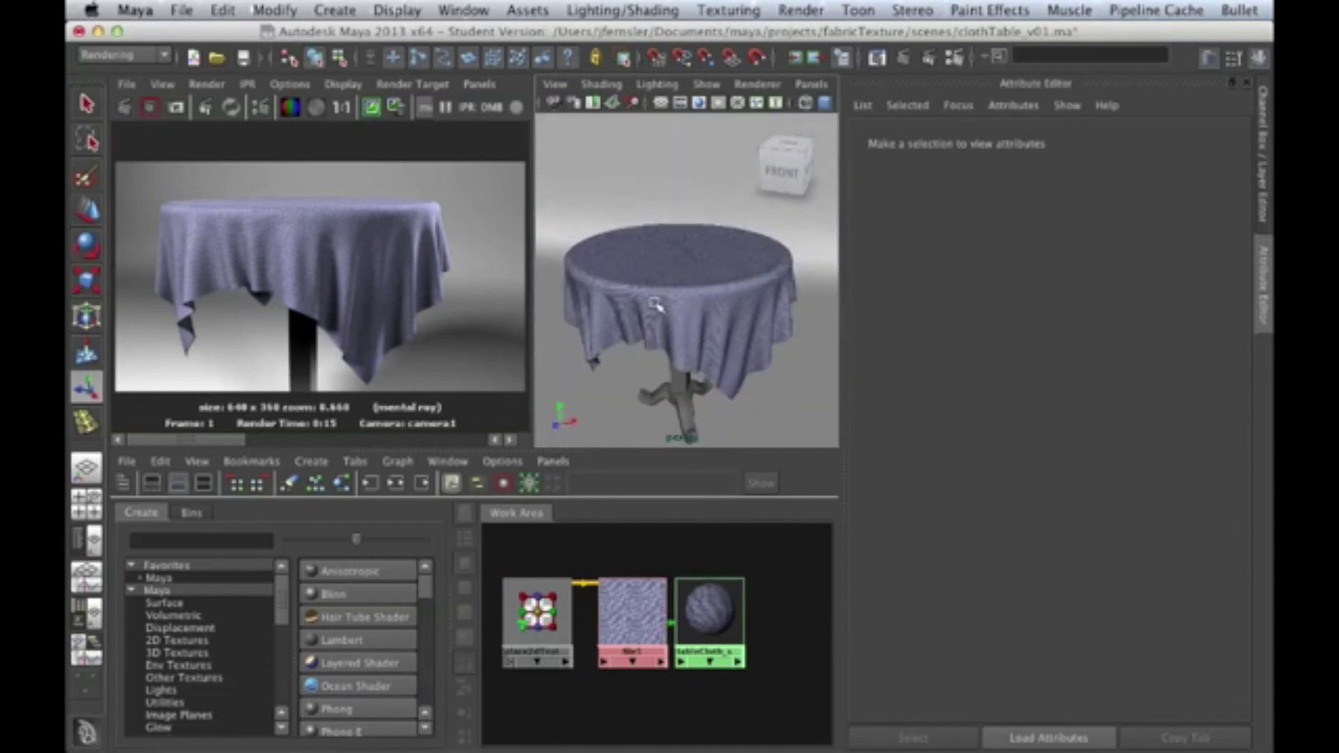
{"action": "scroll", "coordinate": [729, 292], "scroll_direction": "up", "scroll_amount": 5}
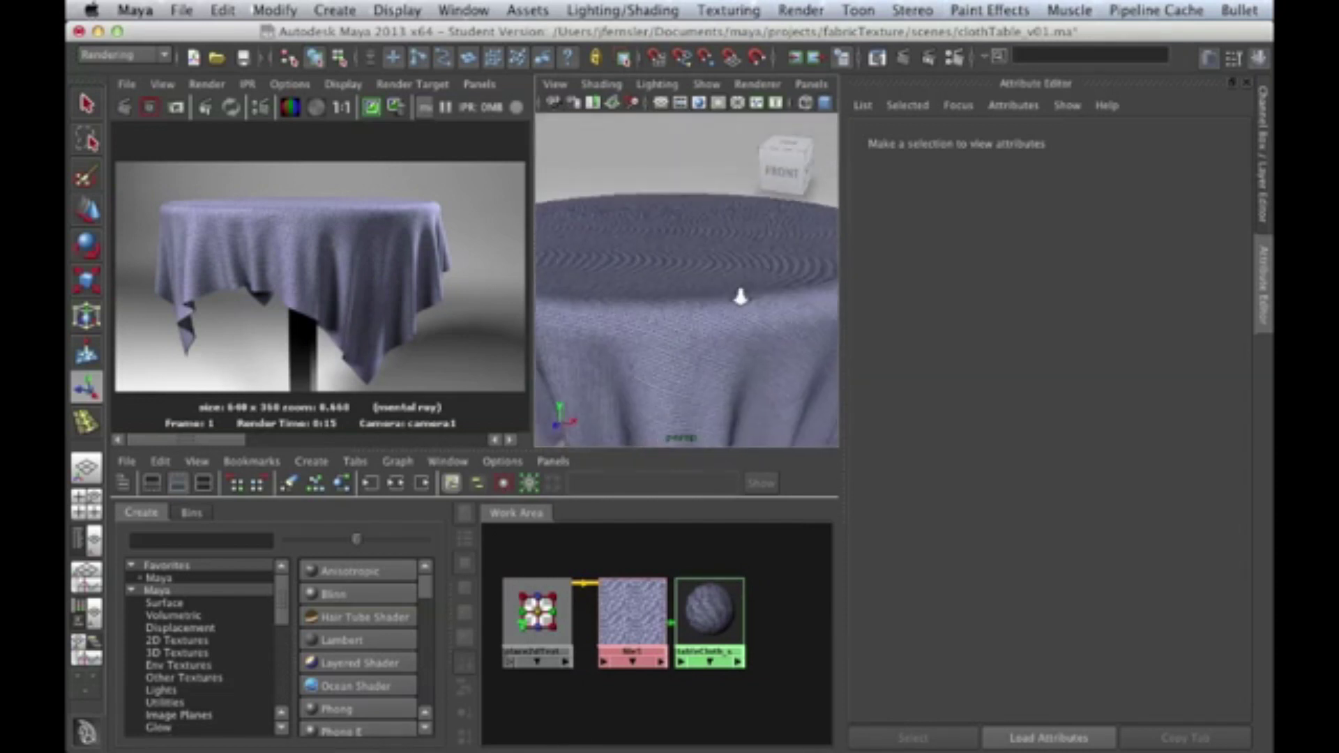
{"action": "scroll", "coordinate": [722, 298], "scroll_direction": "down", "scroll_amount": 10}
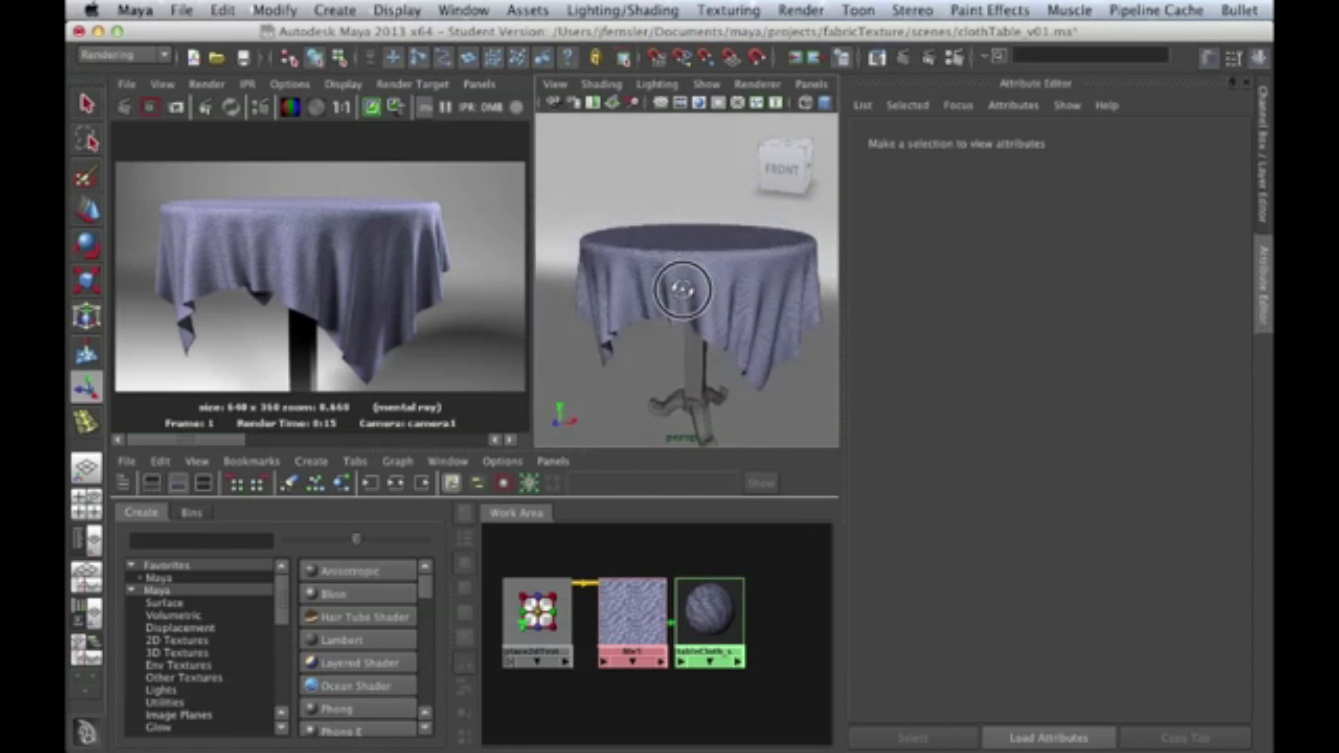
{"action": "mouse_move", "coordinate": [682, 289]}
{"action": "left_mouse_down", "text": "alt"}
{"action": "mouse_move", "coordinate": [693, 274]}
{"action": "mouse_move", "coordinate": [705, 299]}
{"action": "mouse_move", "coordinate": [684, 284]}
{"action": "mouse_move", "coordinate": [693, 233]}
{"action": "mouse_move", "coordinate": [687, 278]}
{"action": "mouse_move", "coordinate": [672, 224]}
{"action": "mouse_move", "coordinate": [684, 263]}
{"action": "left_mouse_up", "text": "alt"}
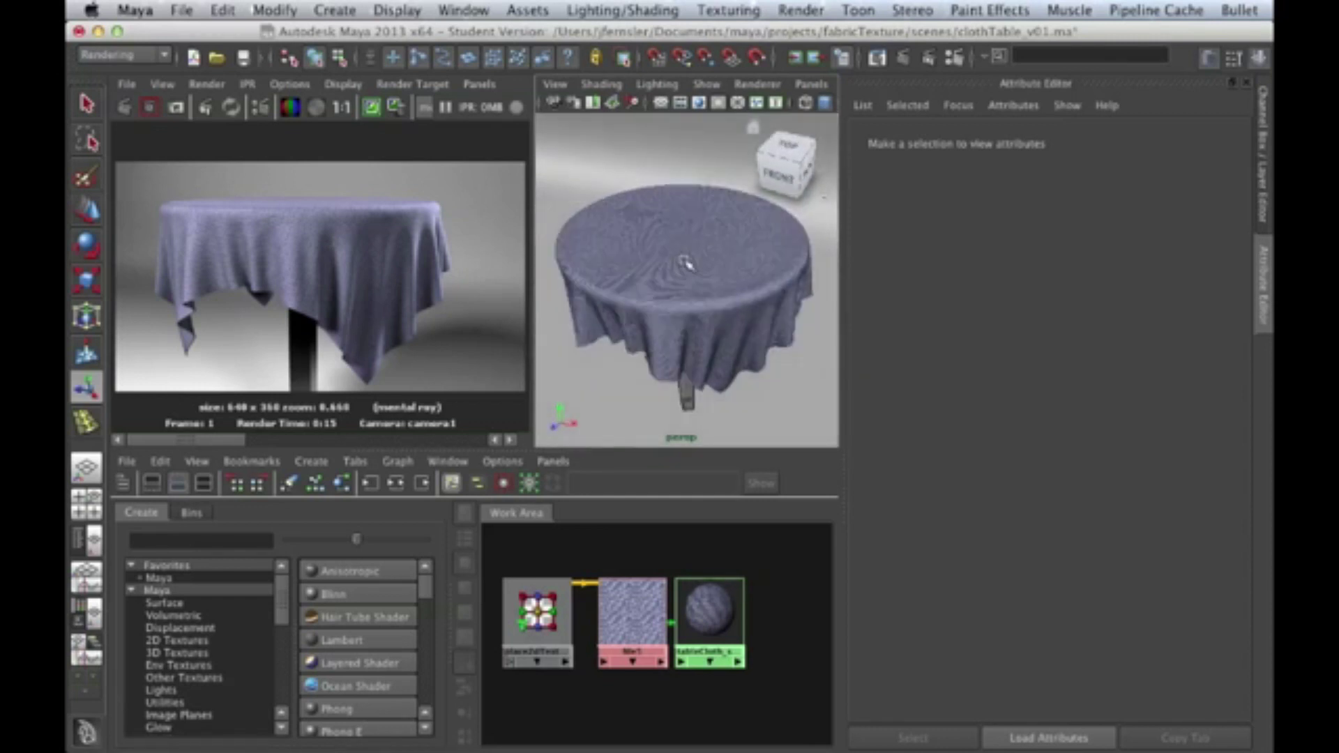
{"action": "right_click_drag", "start_coordinate": [654, 296], "coordinate": [711, 313], "text": "alt"}
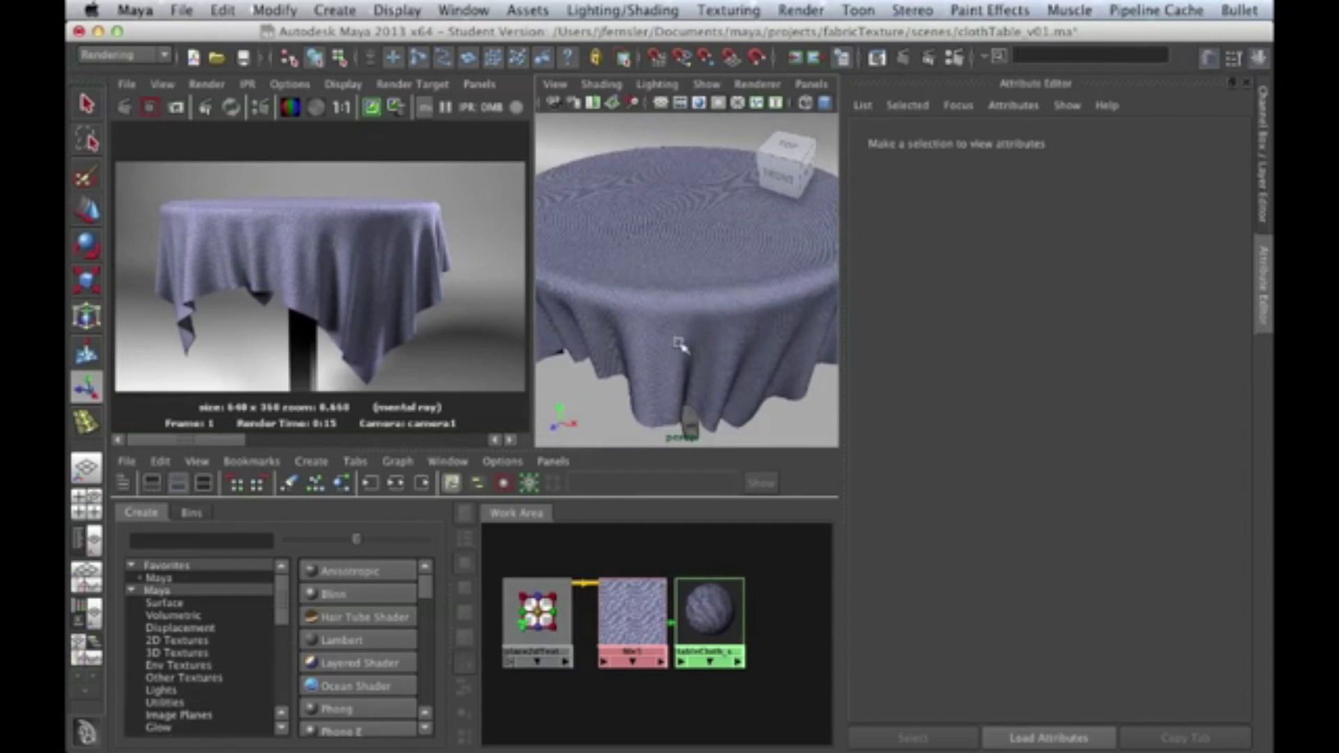
{"action": "left_click", "coordinate": [124, 107]}
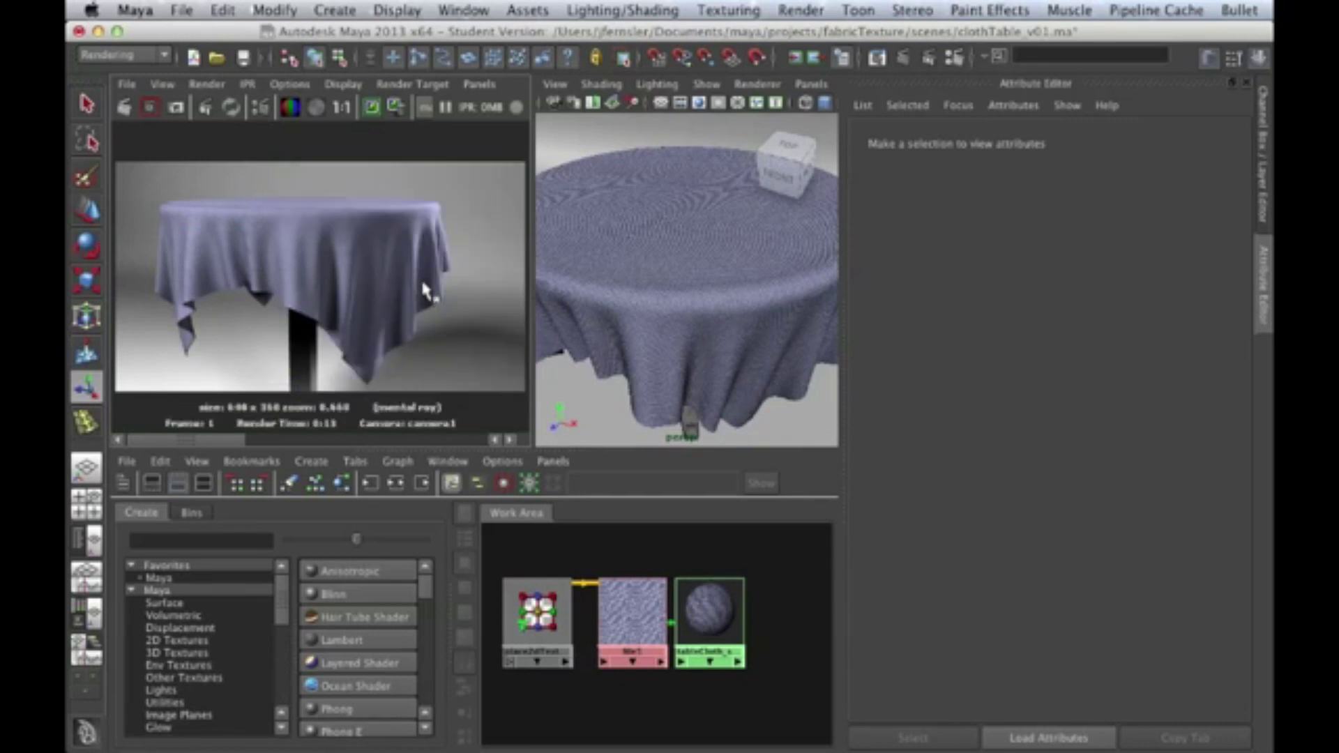
{"action": "key", "text": "space"}
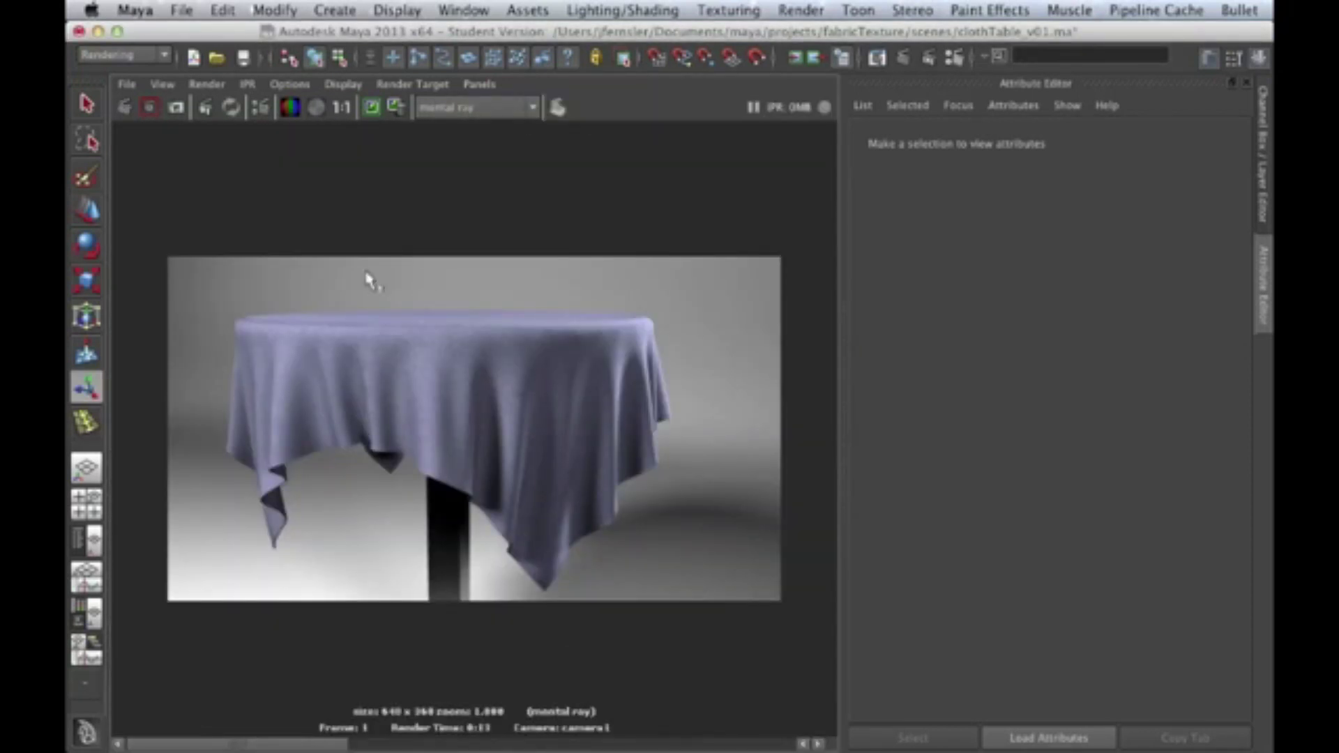
- Keep the 2 × 2 fabric render, scrub the render history, and restore the multi-pane layout
{"action": "left_click", "coordinate": [371, 107]}
{"action": "left_click_drag", "start_coordinate": [286, 745], "coordinate": [465, 746]}
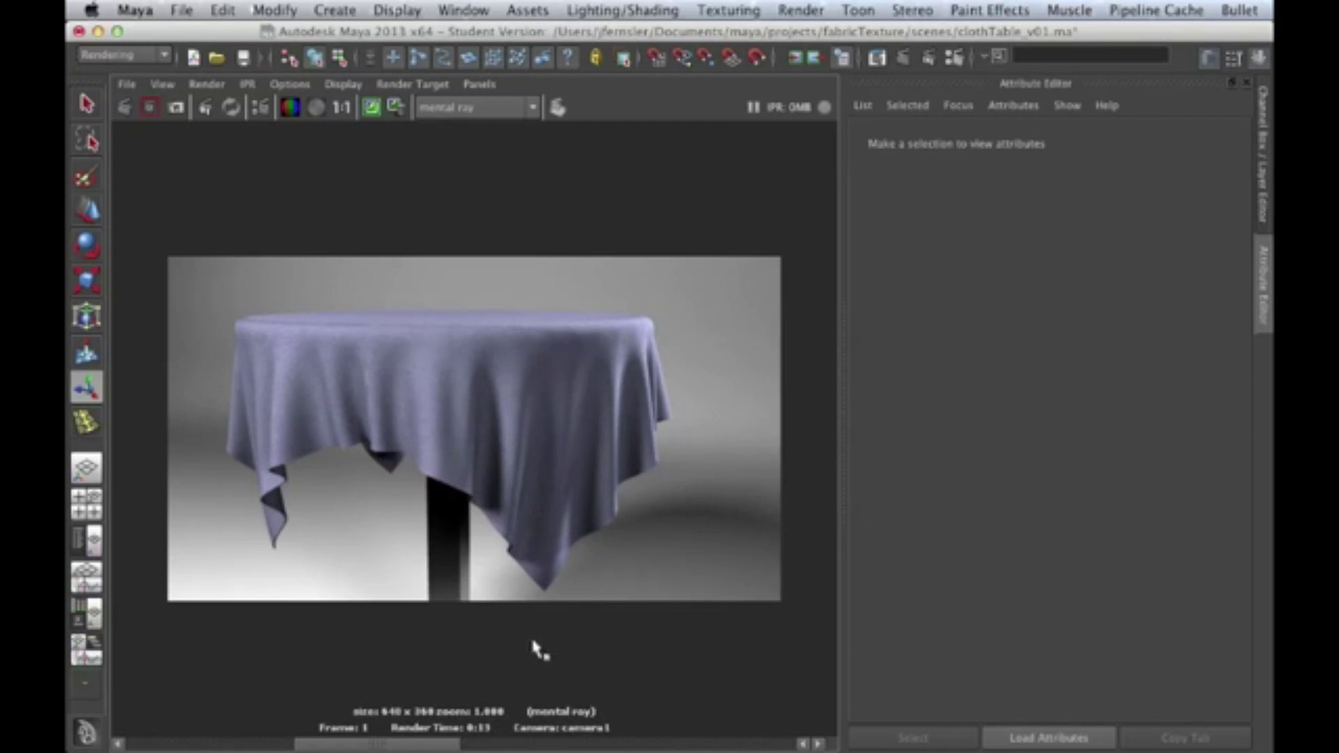
{"action": "left_click_drag", "start_coordinate": [374, 741], "coordinate": [207, 741]}
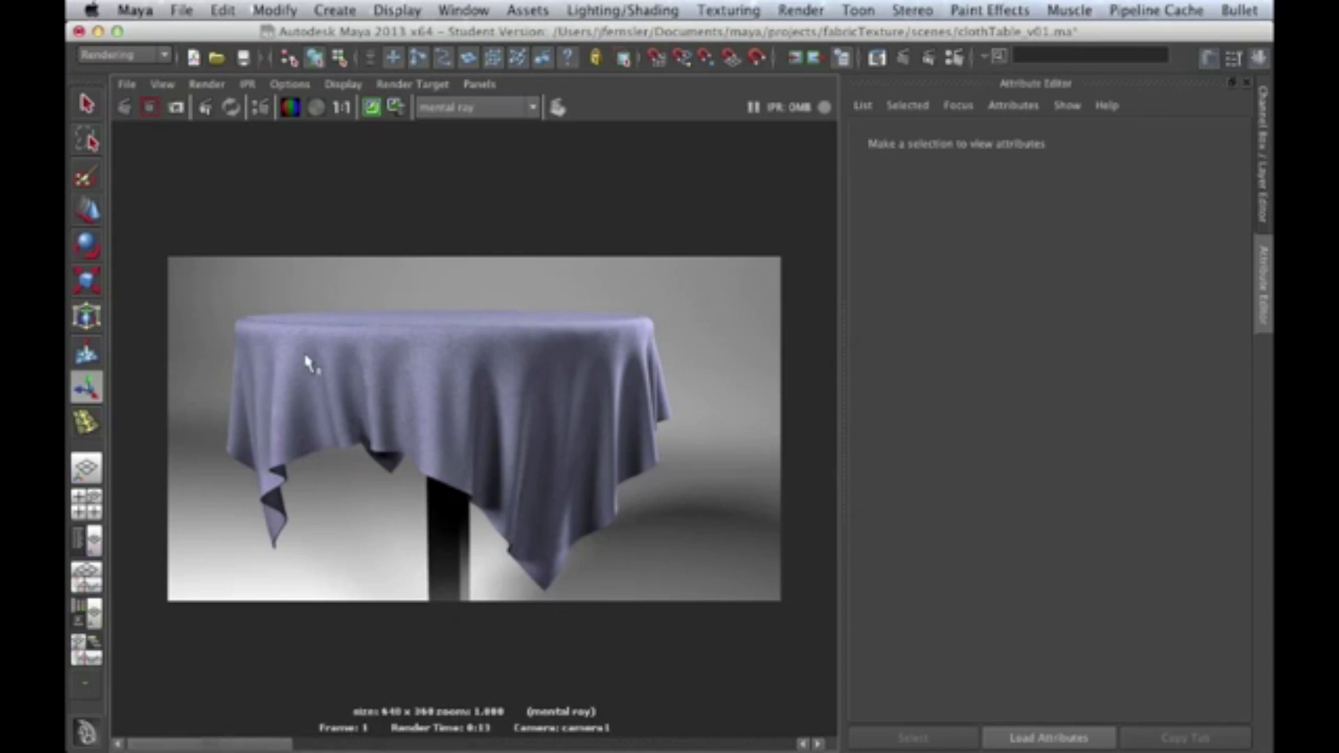
{"action": "key", "text": "space"}
{"action": "key", "text": "space"}
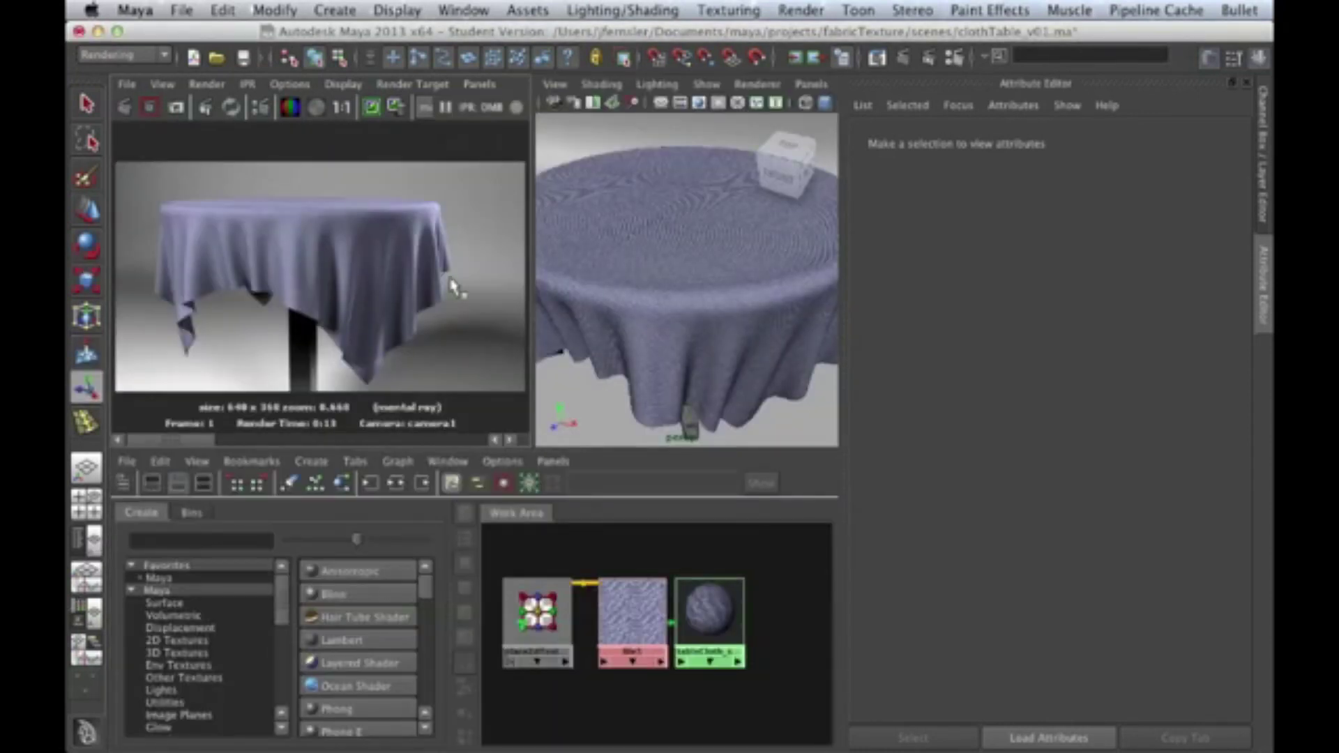
{"action": "key", "text": "super+Tab"}
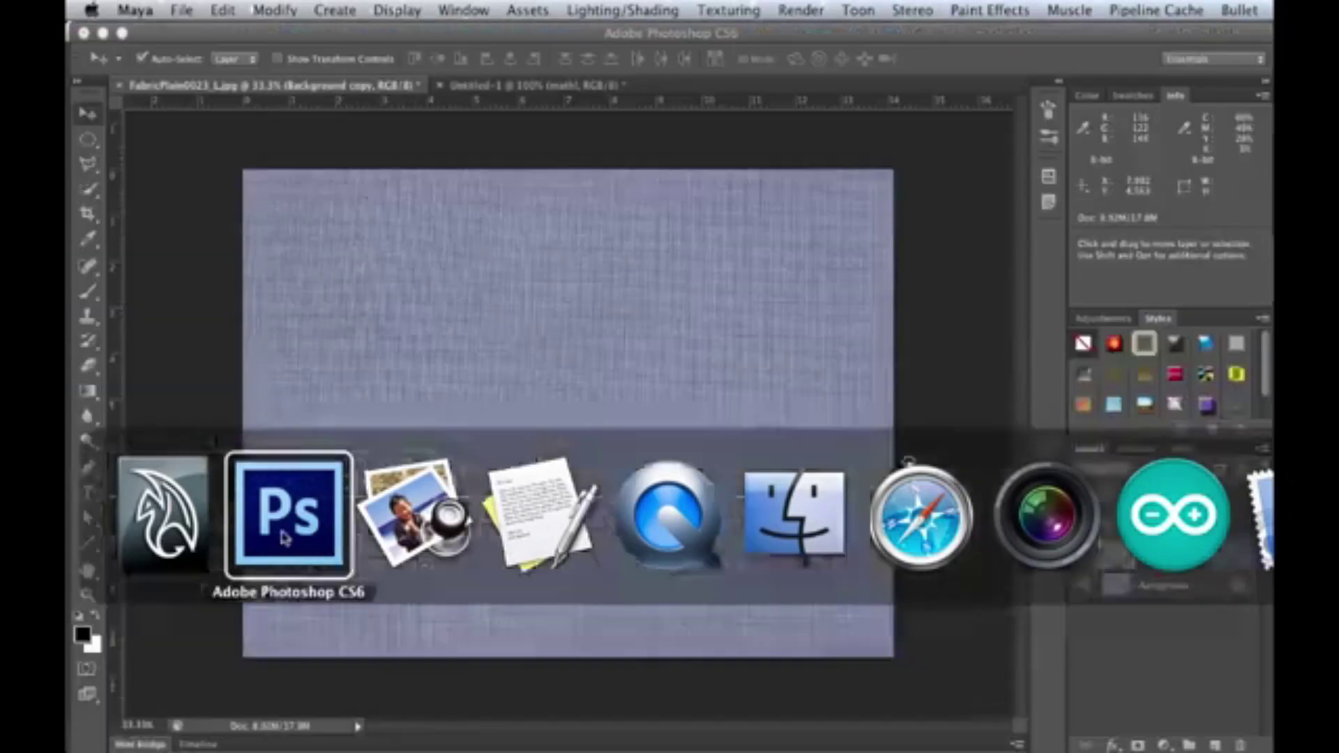
- In Photoshop, show the grey Background copy layer and zoom far into the woven fabric texture
{"action": "left_click", "coordinate": [289, 516]}
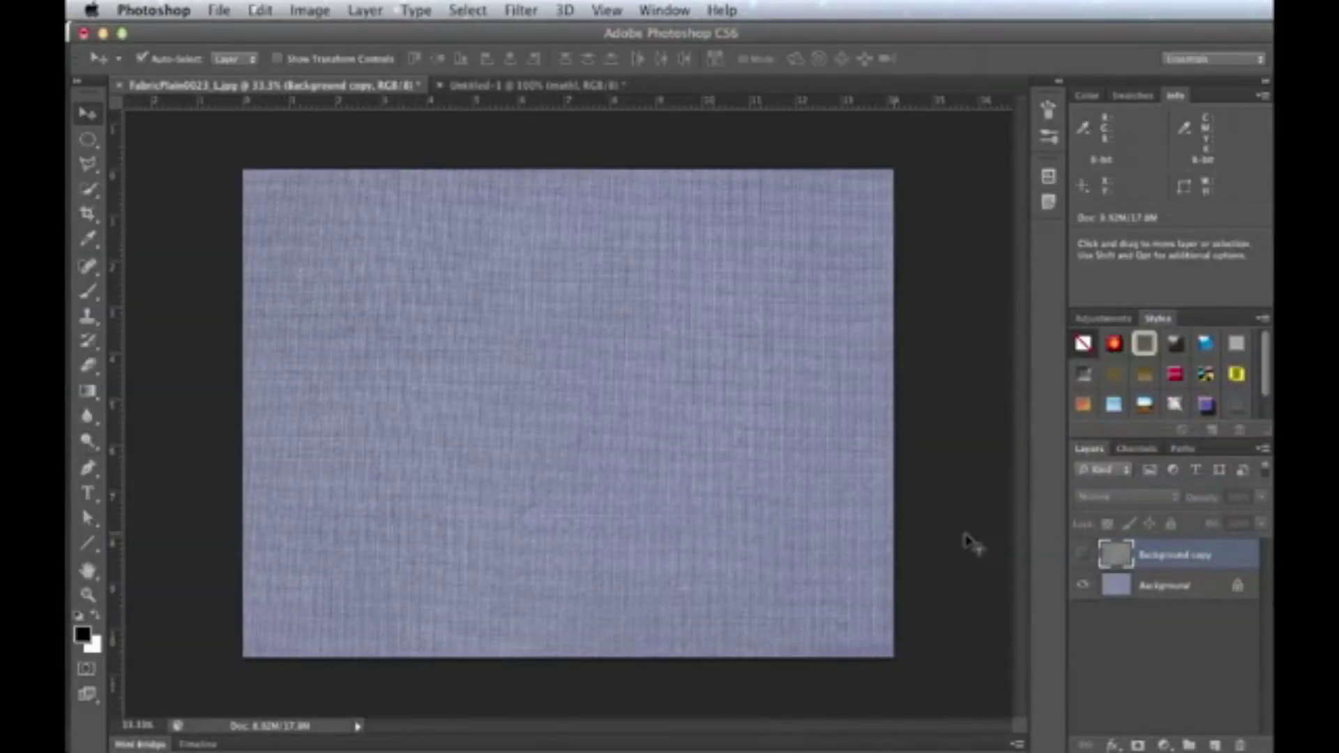
{"action": "left_click", "coordinate": [1083, 556]}
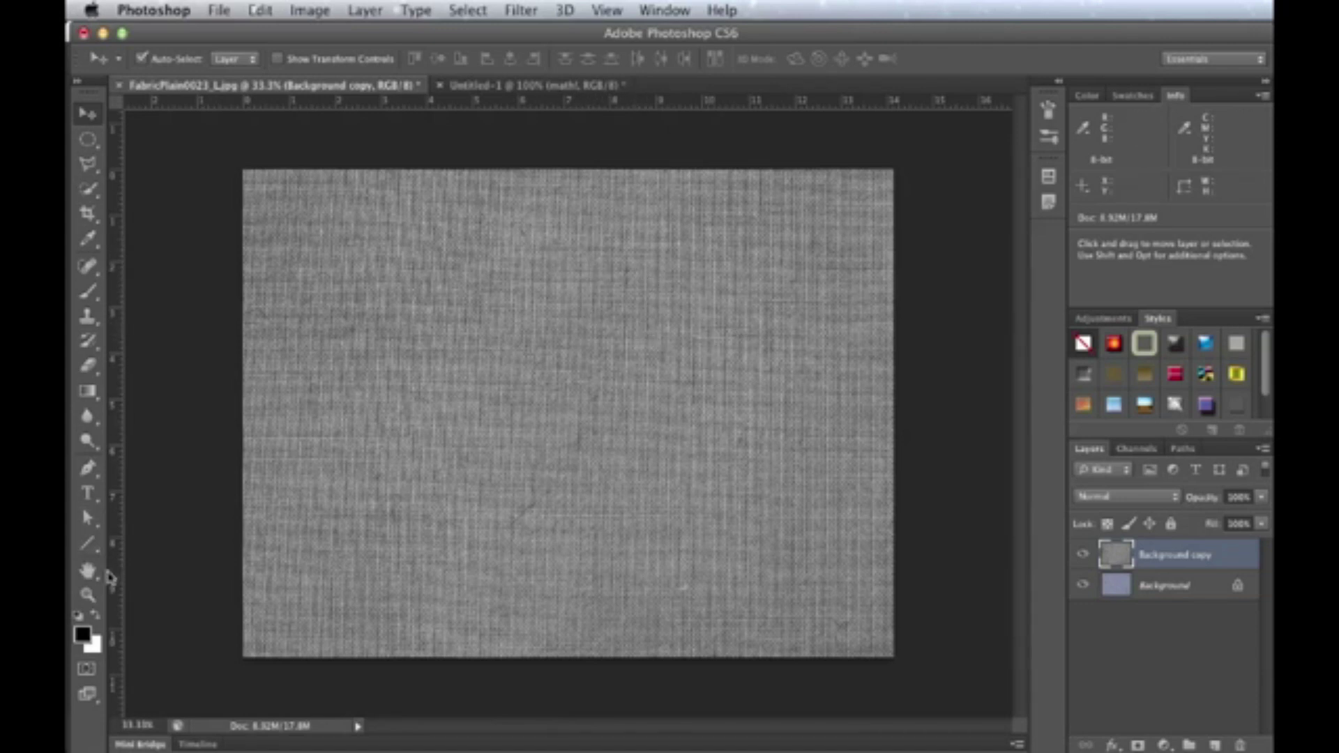
{"action": "key", "text": "z"}
{"action": "left_click_drag", "start_coordinate": [518, 326], "coordinate": [648, 446]}
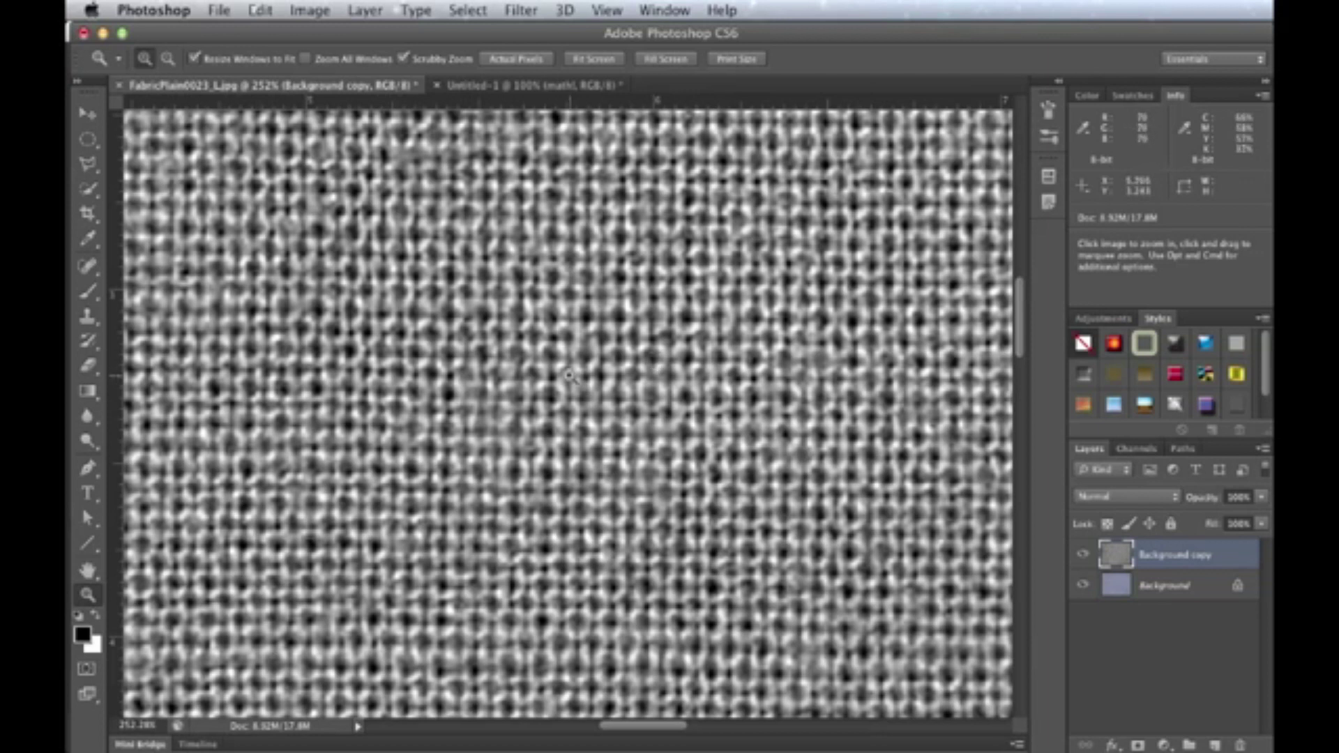
- Zoom out to 33.3% to see the whole fabric image, then return to Maya
{"action": "left_click", "coordinate": [655, 366], "text": "alt"}
{"action": "left_click", "coordinate": [655, 366], "text": "alt"}
{"action": "left_click", "coordinate": [656, 366], "text": "alt"}
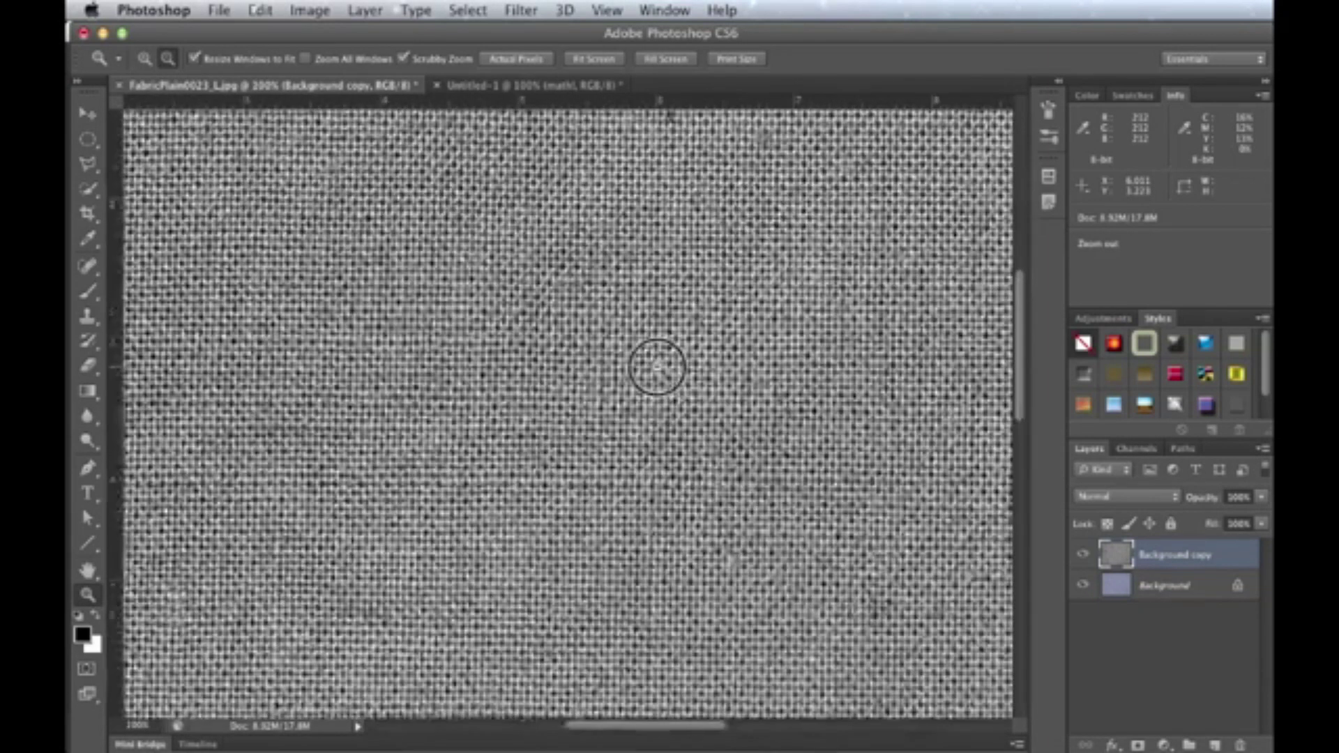
{"action": "left_click", "coordinate": [656, 366], "text": "alt"}
{"action": "left_click", "coordinate": [656, 366], "text": "alt"}
{"action": "left_click", "coordinate": [655, 366], "text": "alt"}
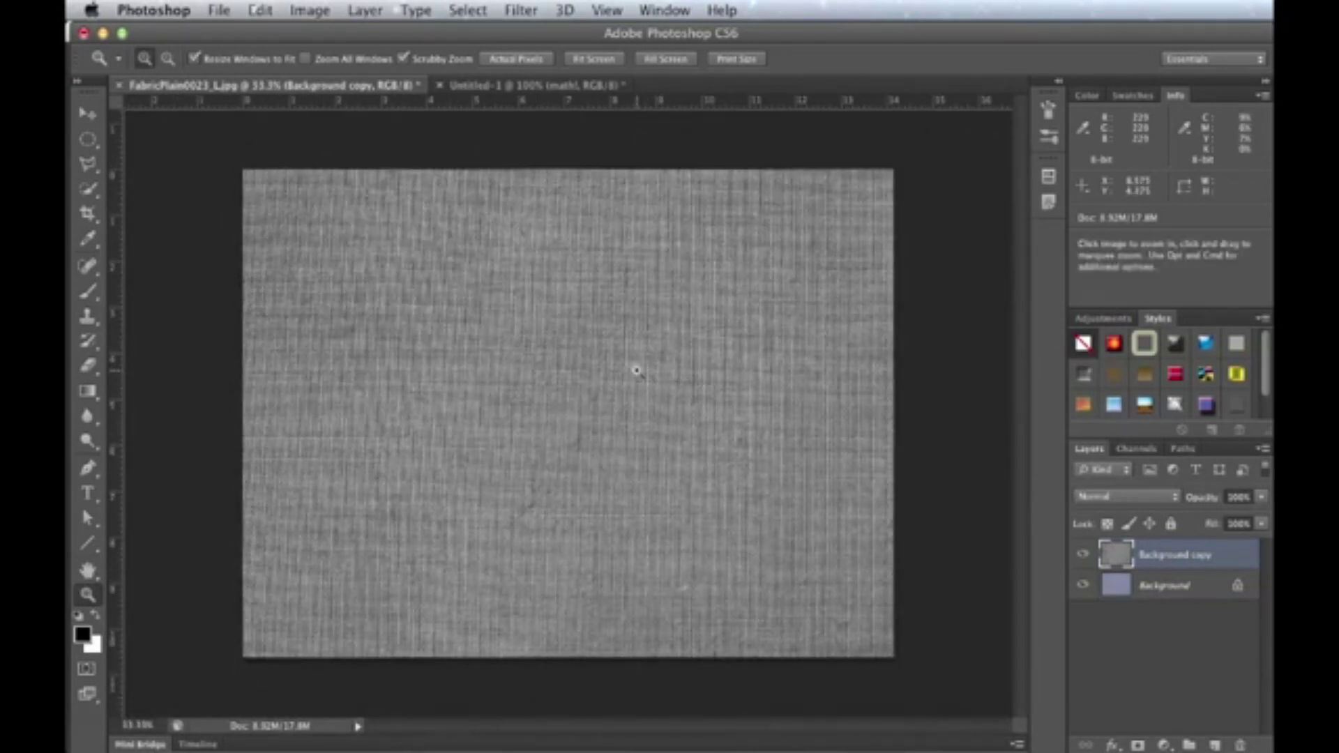
{"action": "key", "text": "super+Tab"}
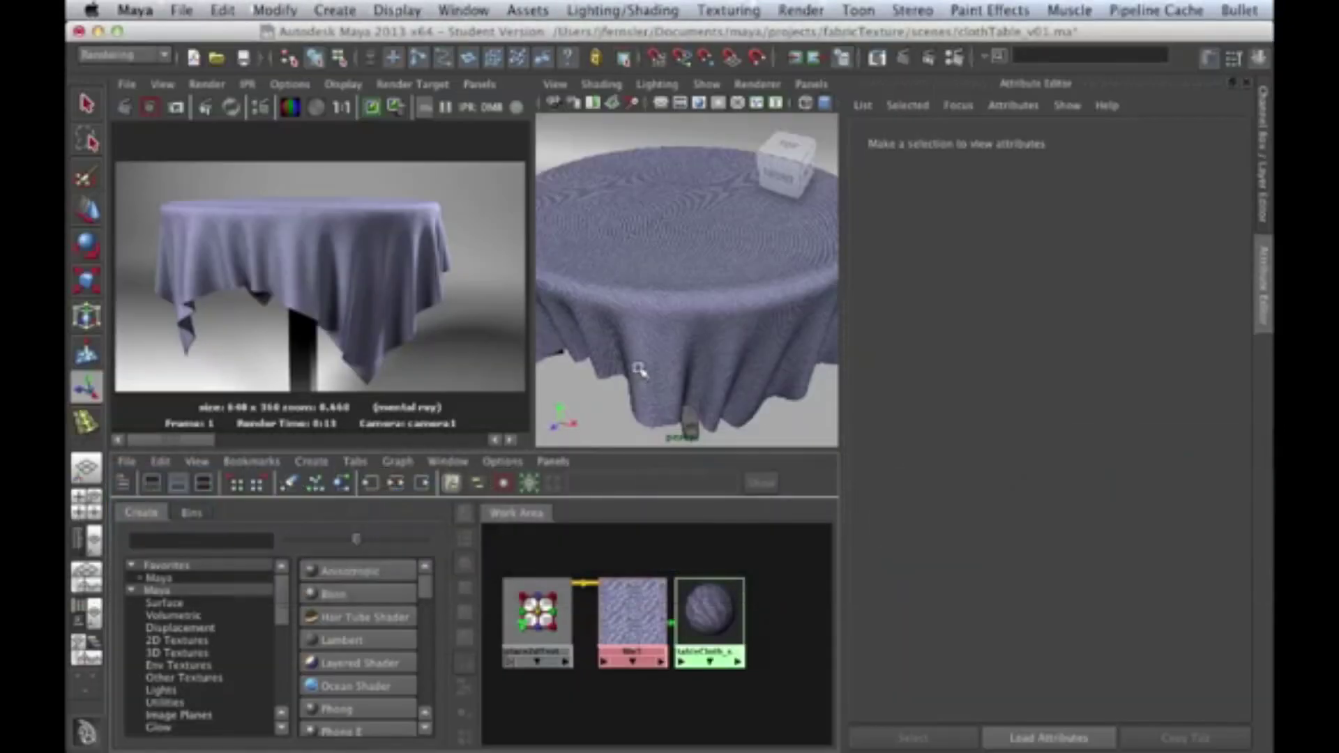
- Pan the node network and select the tableCloth_shader node
{"action": "scroll", "coordinate": [637, 610], "scroll_direction": "down", "scroll_amount": 1}
{"action": "middle_click_drag", "start_coordinate": [637, 610], "coordinate": [639, 588], "text": "alt"}
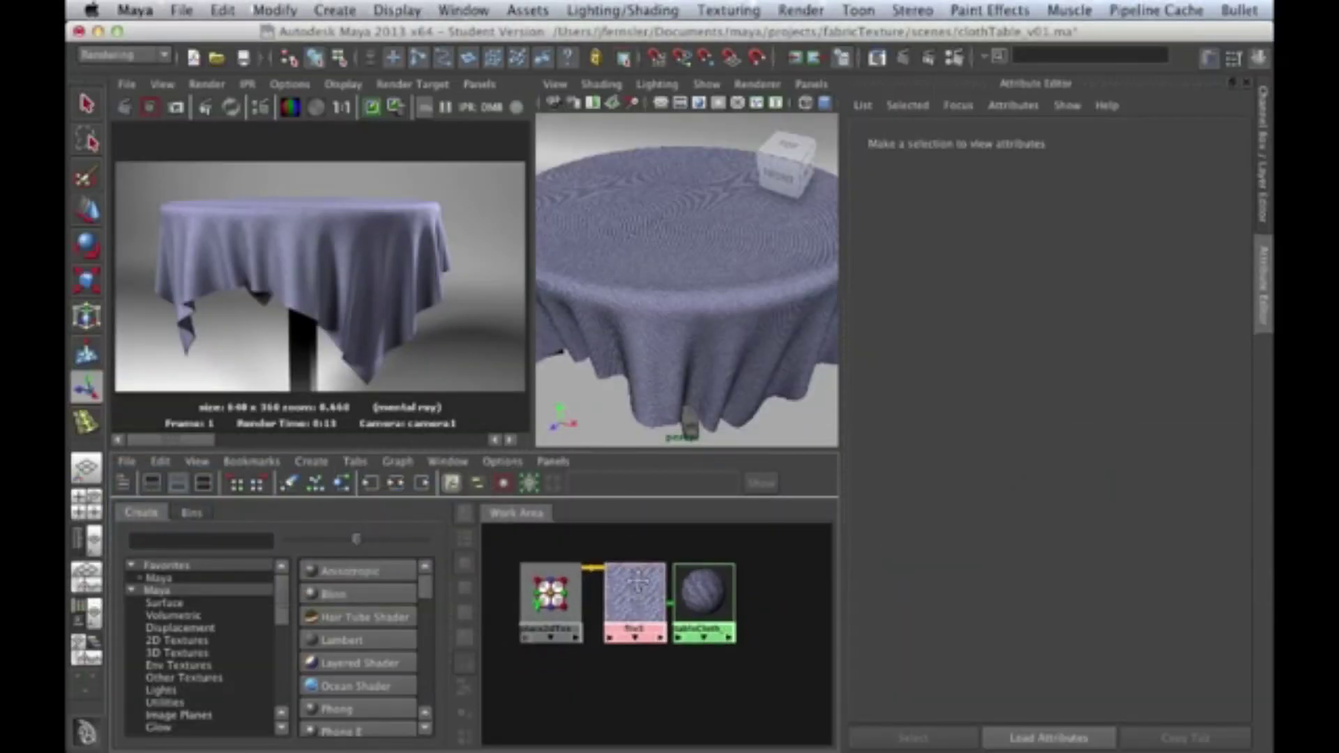
{"action": "left_click", "coordinate": [604, 631]}
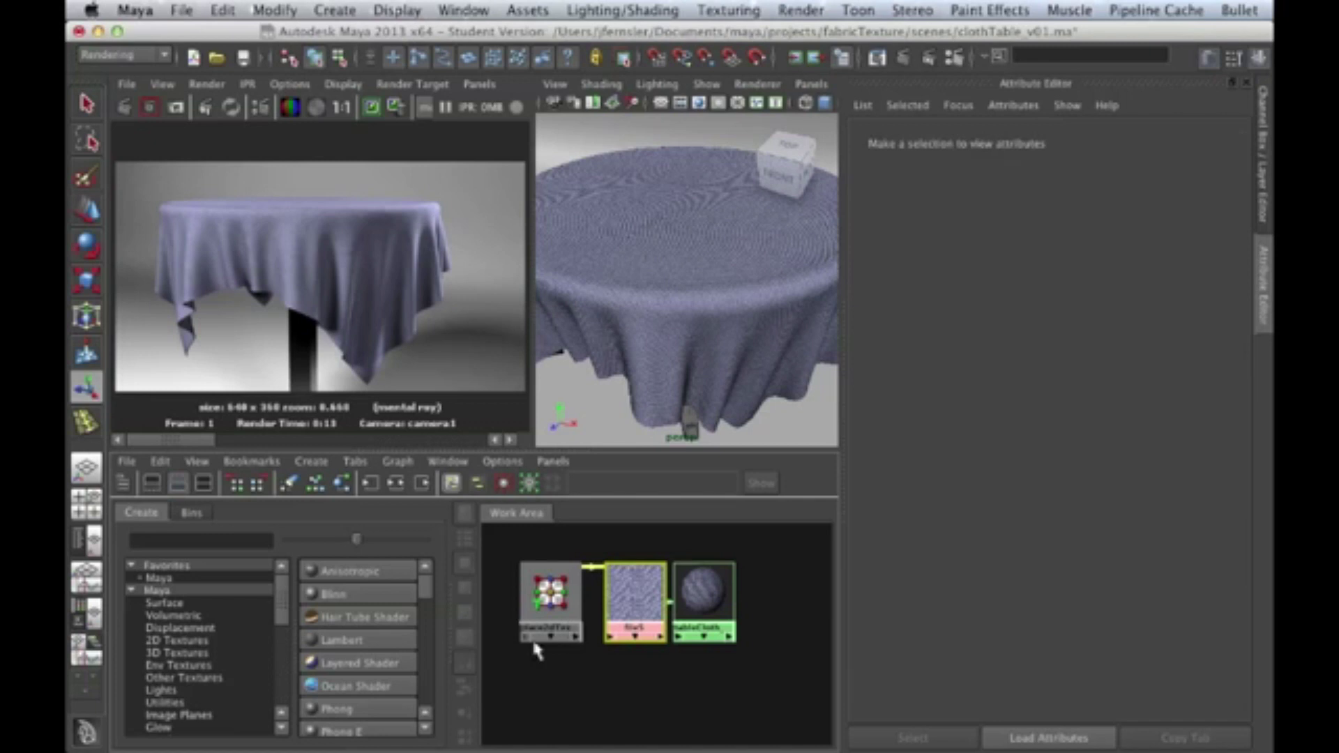
{"action": "left_click_drag", "start_coordinate": [689, 568], "coordinate": [731, 568]}
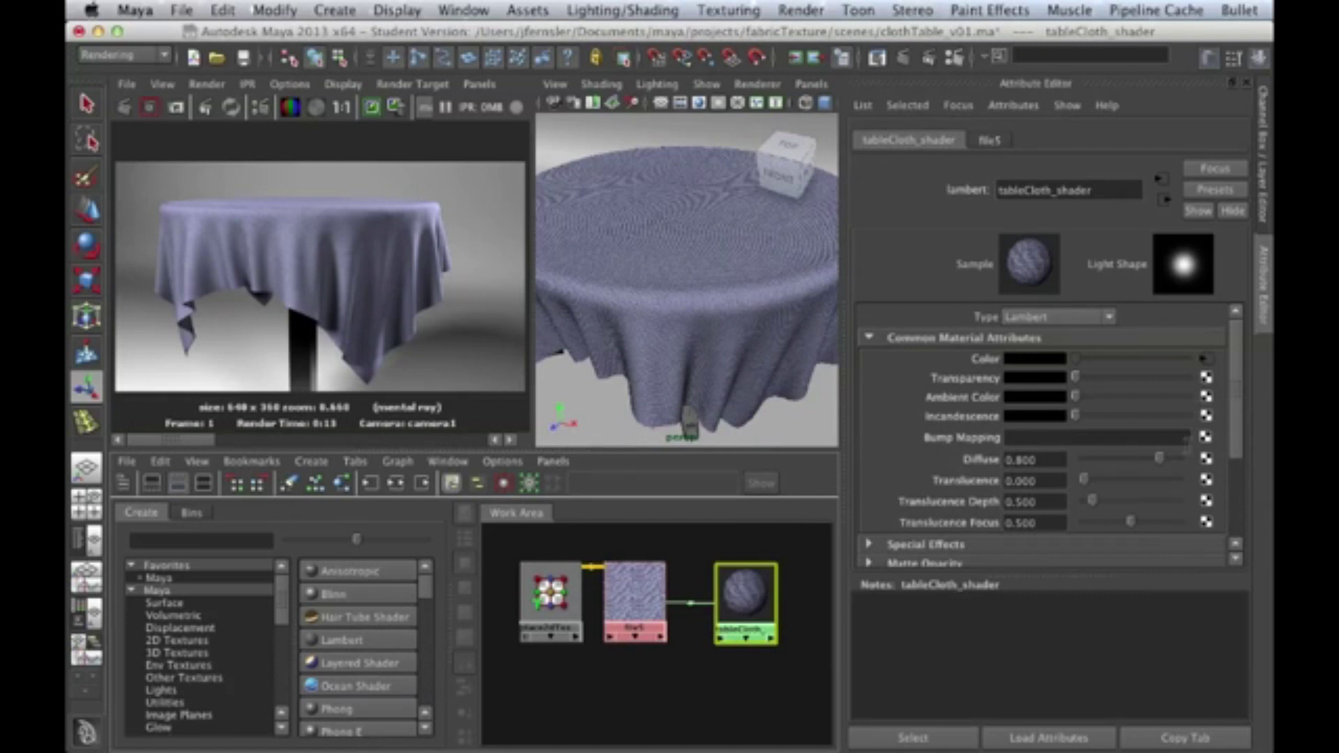
- Add a new File texture as the shader's Bump Mapping and select the new file node
{"action": "left_click", "coordinate": [1205, 438]}
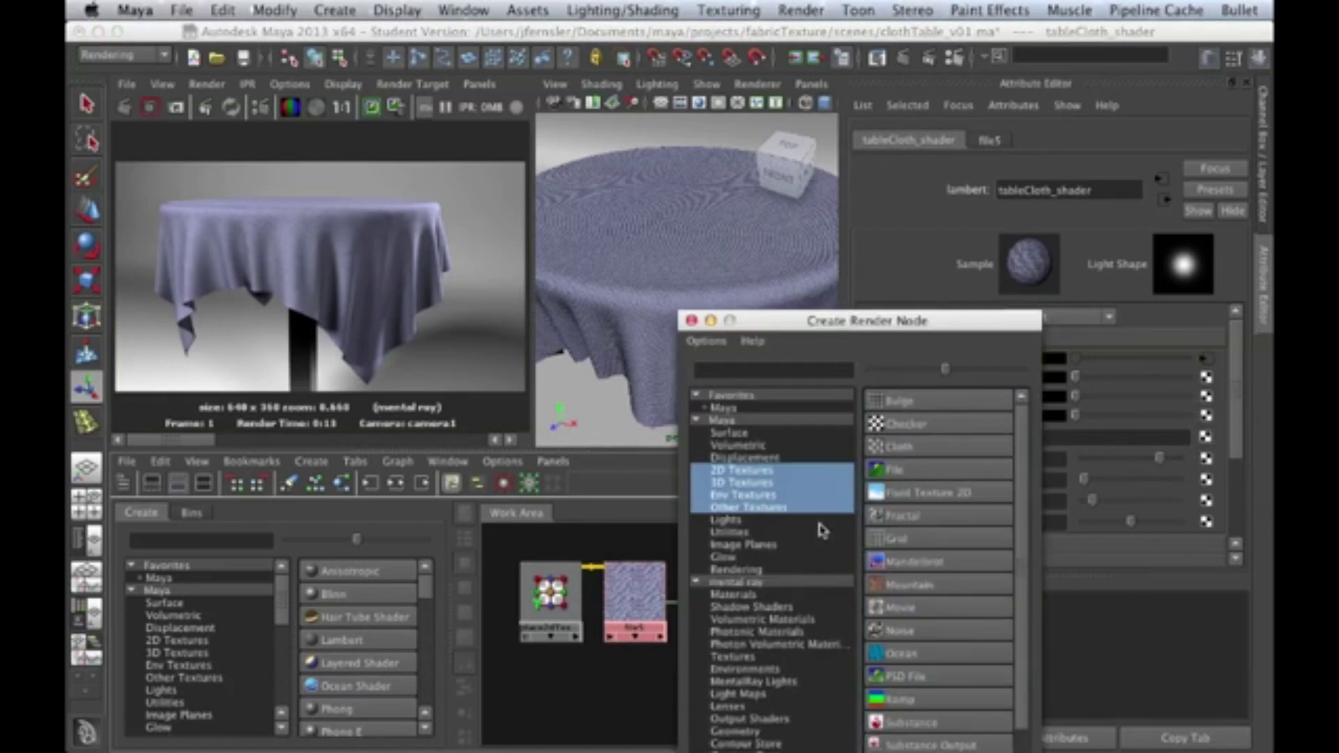
{"action": "left_click", "coordinate": [900, 477]}
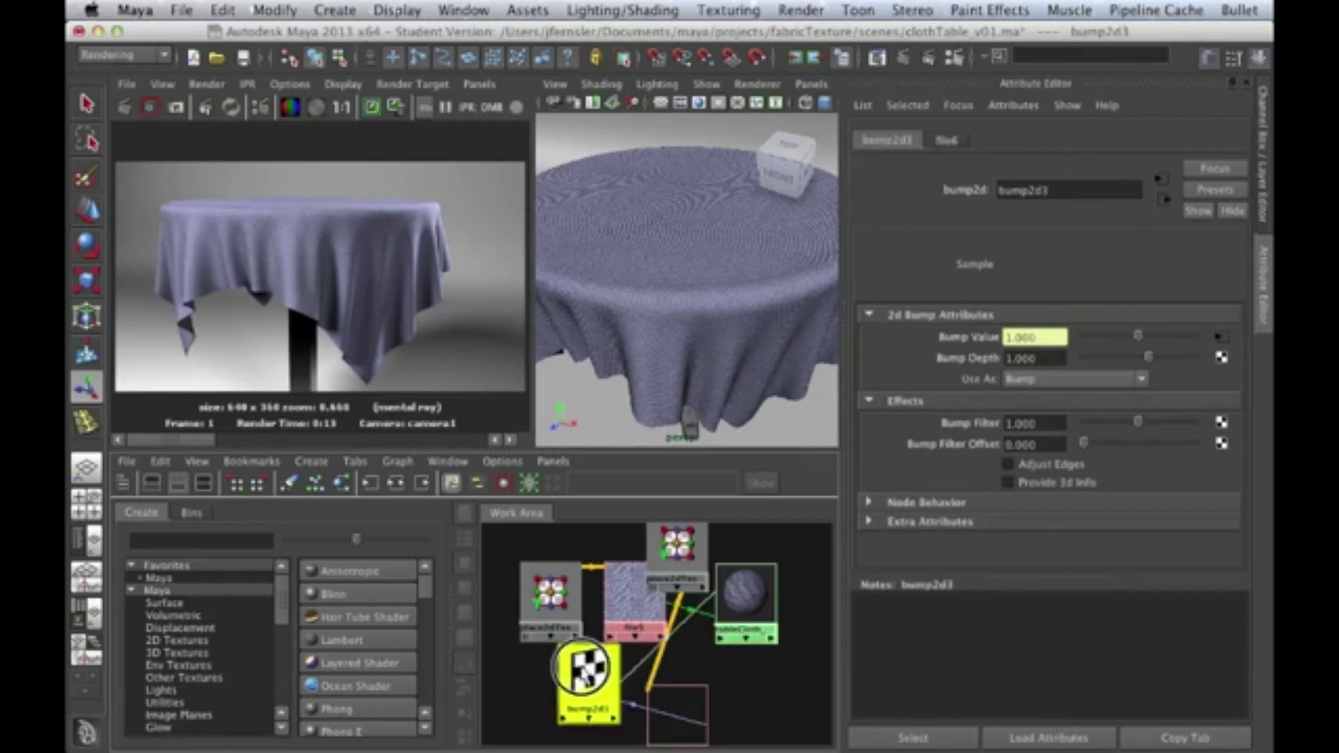
{"action": "left_click_drag", "start_coordinate": [680, 551], "coordinate": [765, 691]}
{"action": "left_click", "coordinate": [633, 697]}
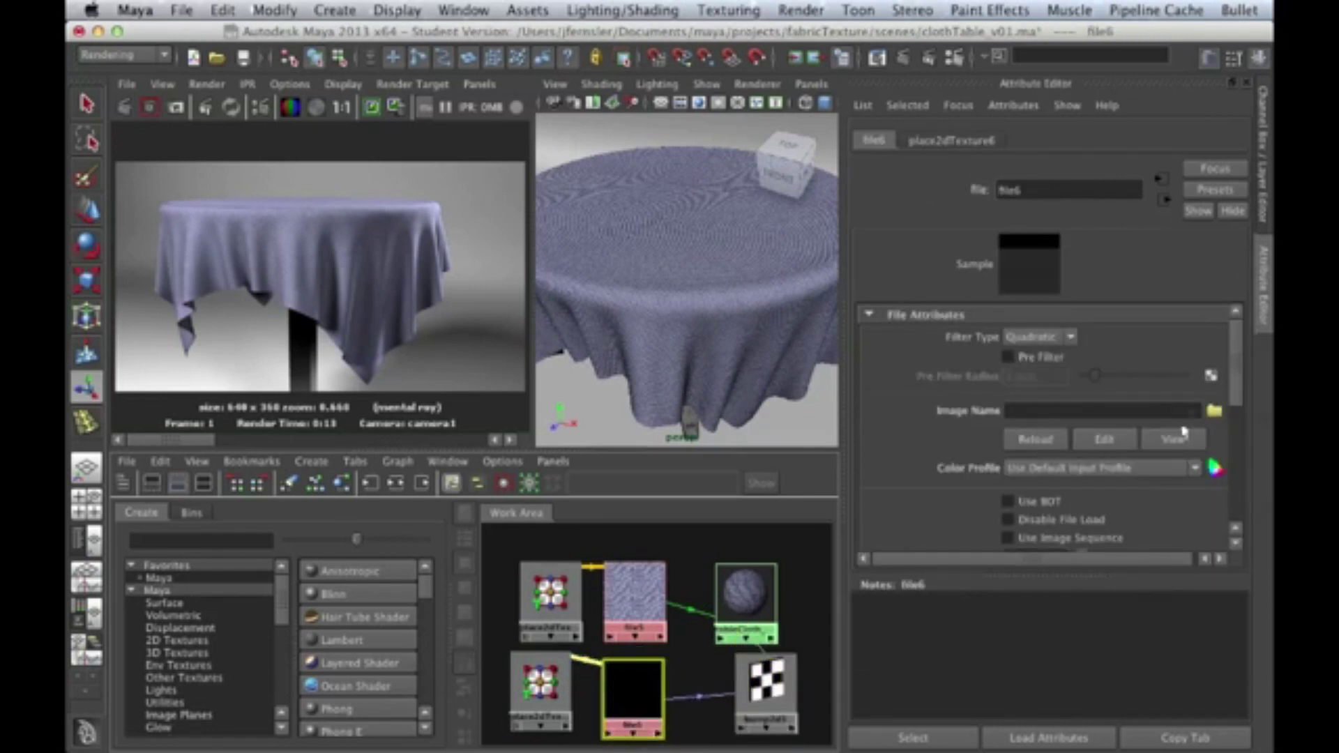
- Load FabricPlain0023_L_bump.jpg into the new bump file texture
{"action": "left_click", "coordinate": [1214, 410]}
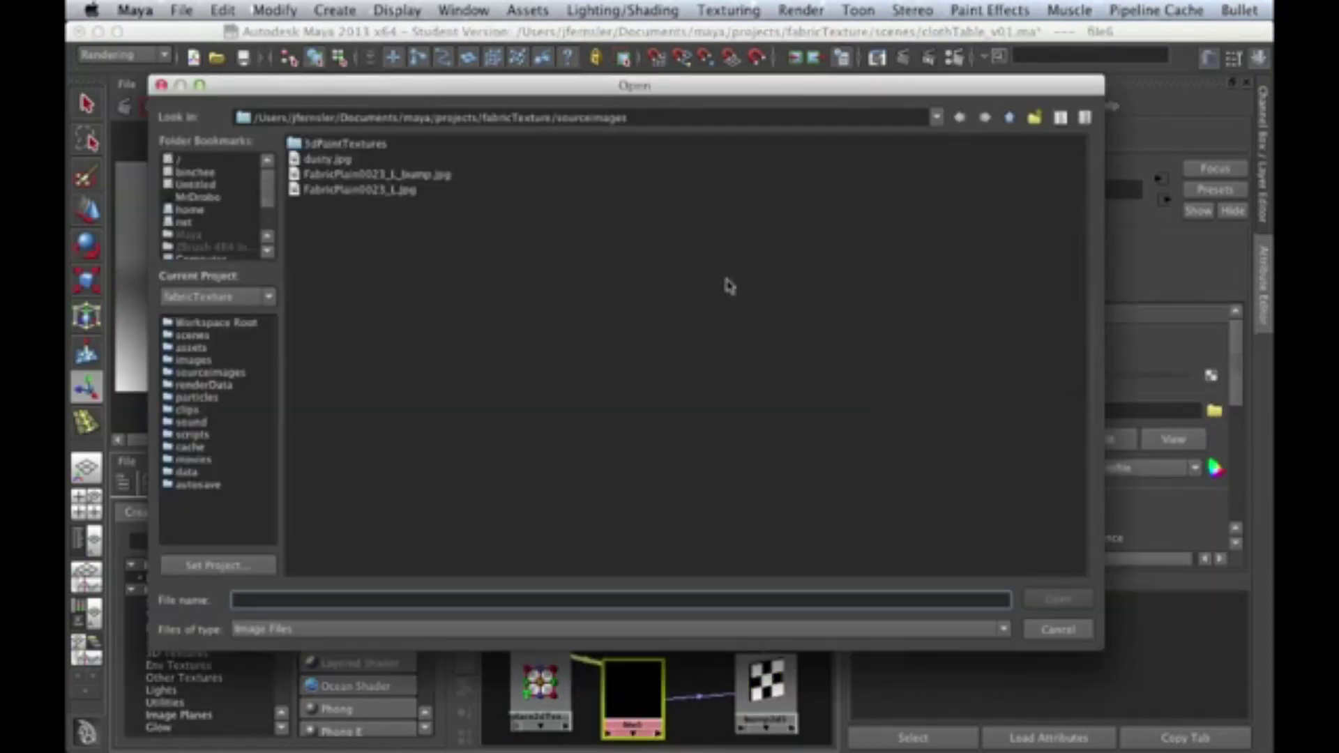
{"action": "left_click", "coordinate": [383, 175]}
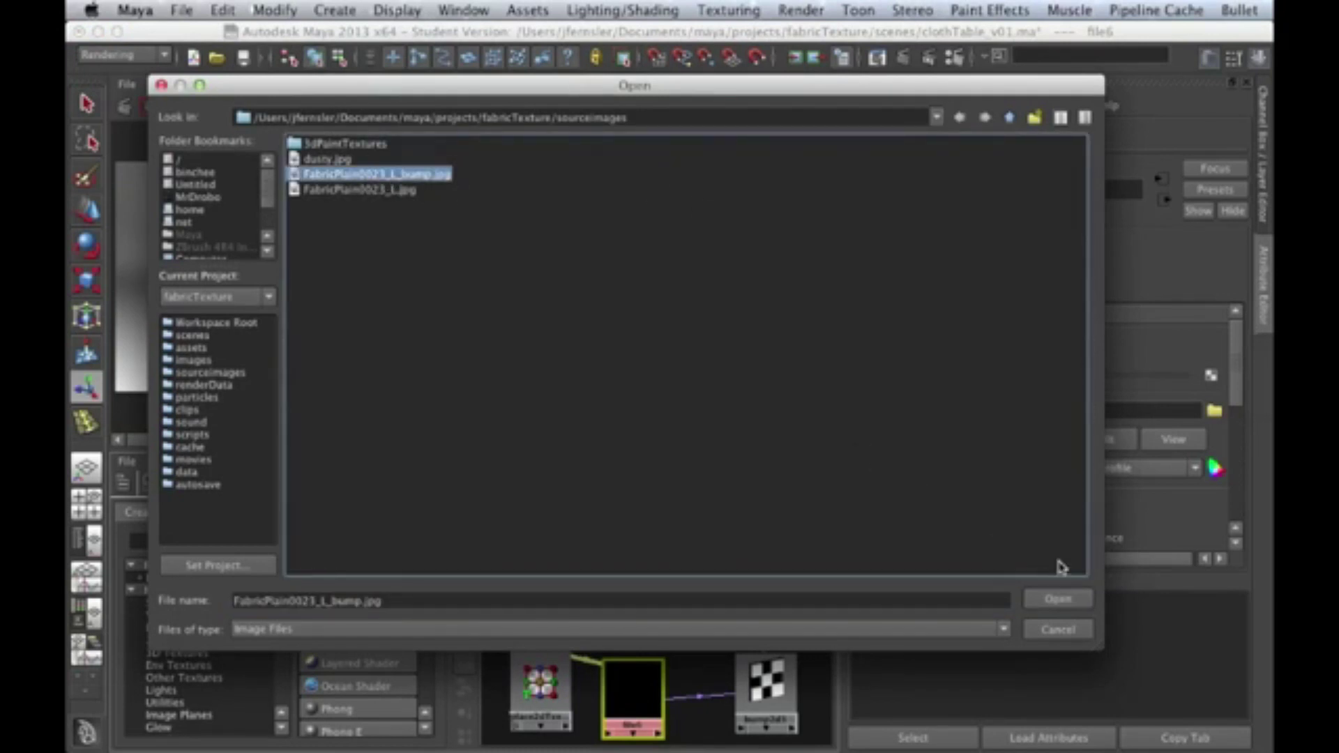
{"action": "left_click", "coordinate": [1057, 599]}
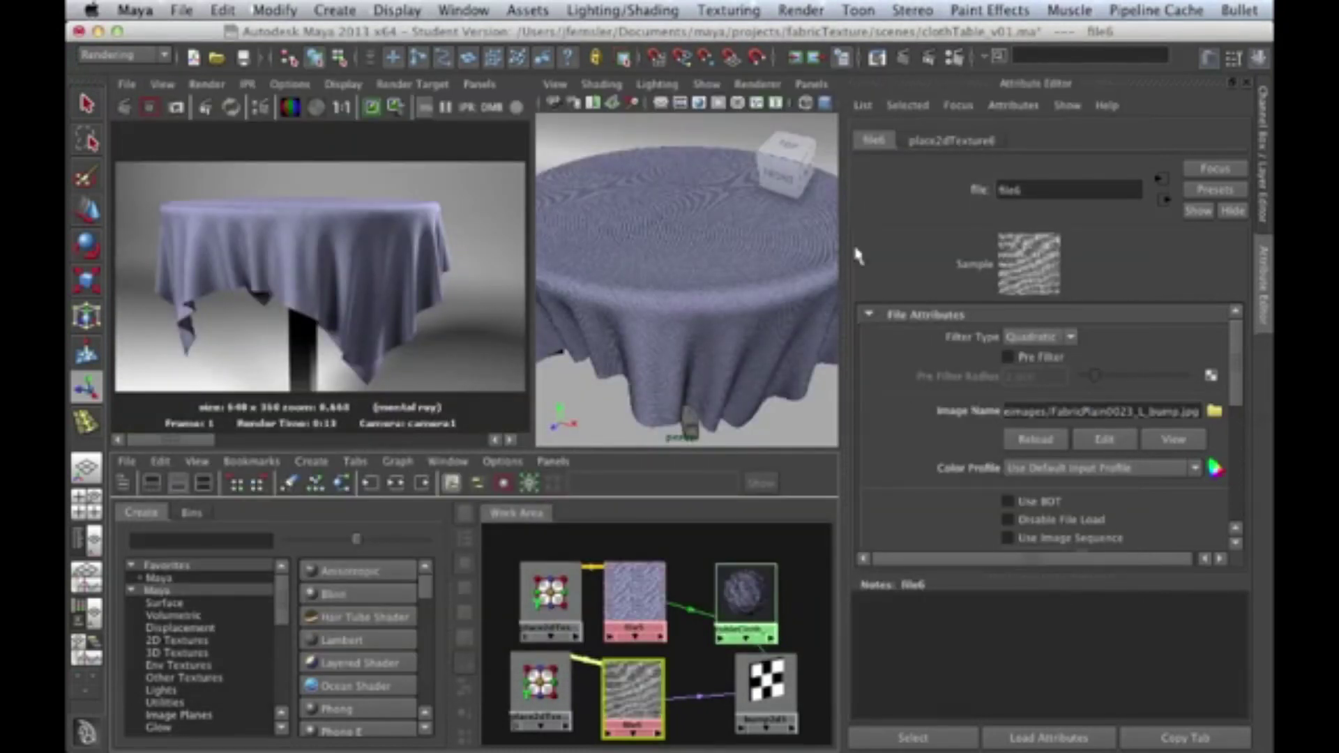
- Tile the bump texture 2 × 2 by setting place2dTexture6 Repeat UV to 2, 2
{"action": "left_click_drag", "start_coordinate": [766, 687], "coordinate": [741, 687]}
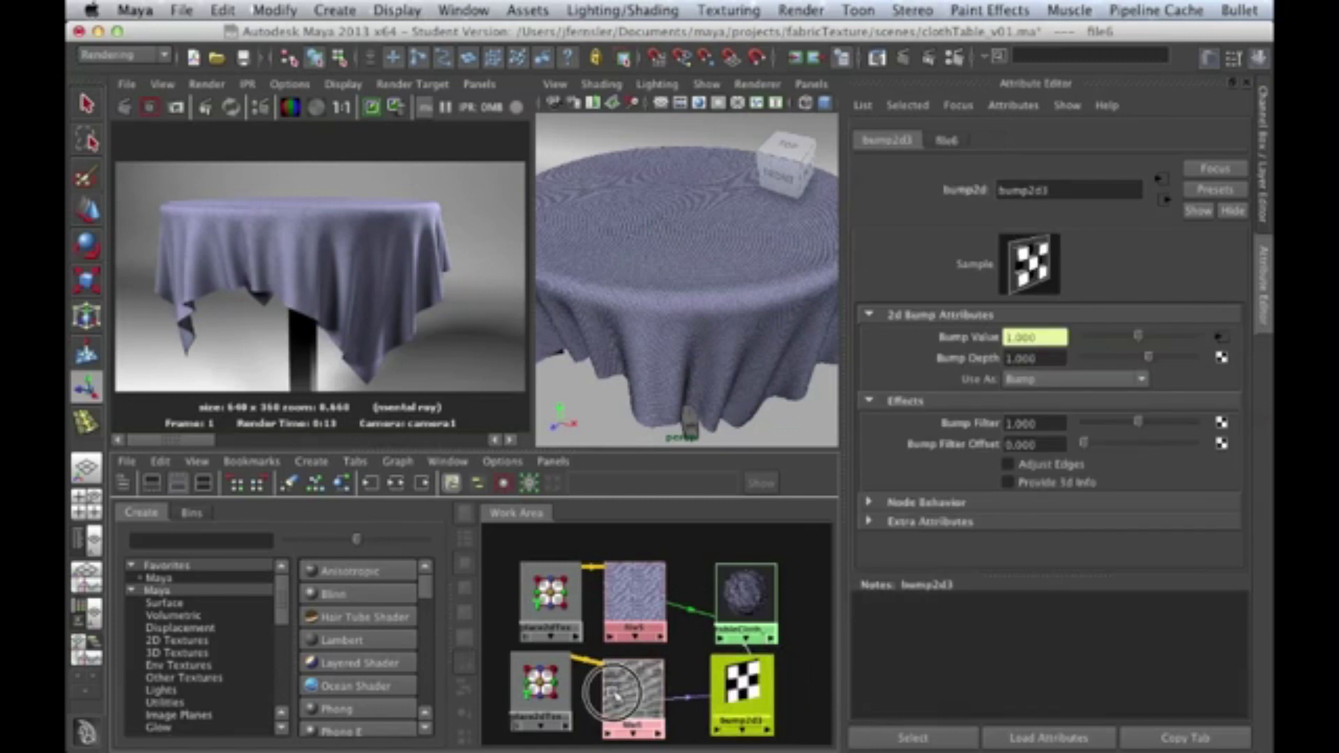
{"action": "left_click", "coordinate": [558, 690]}
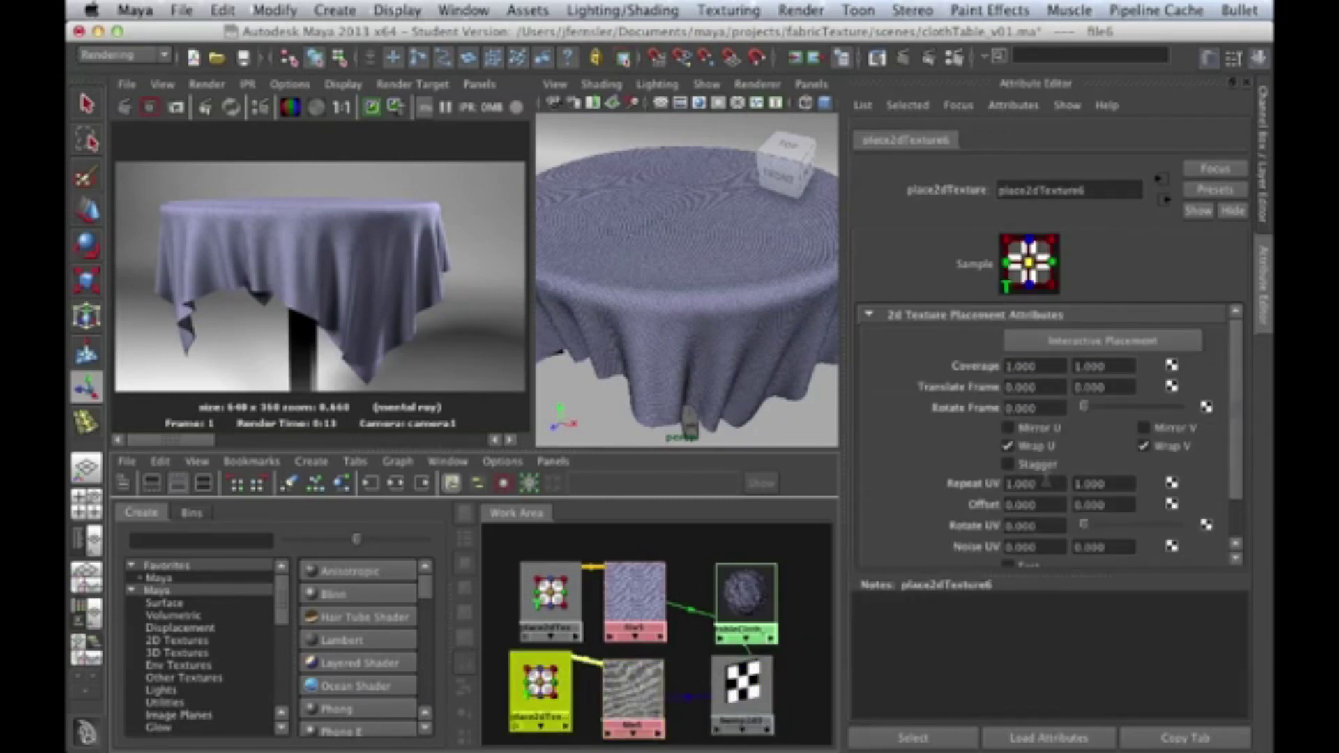
{"action": "double_click", "coordinate": [1052, 484]}
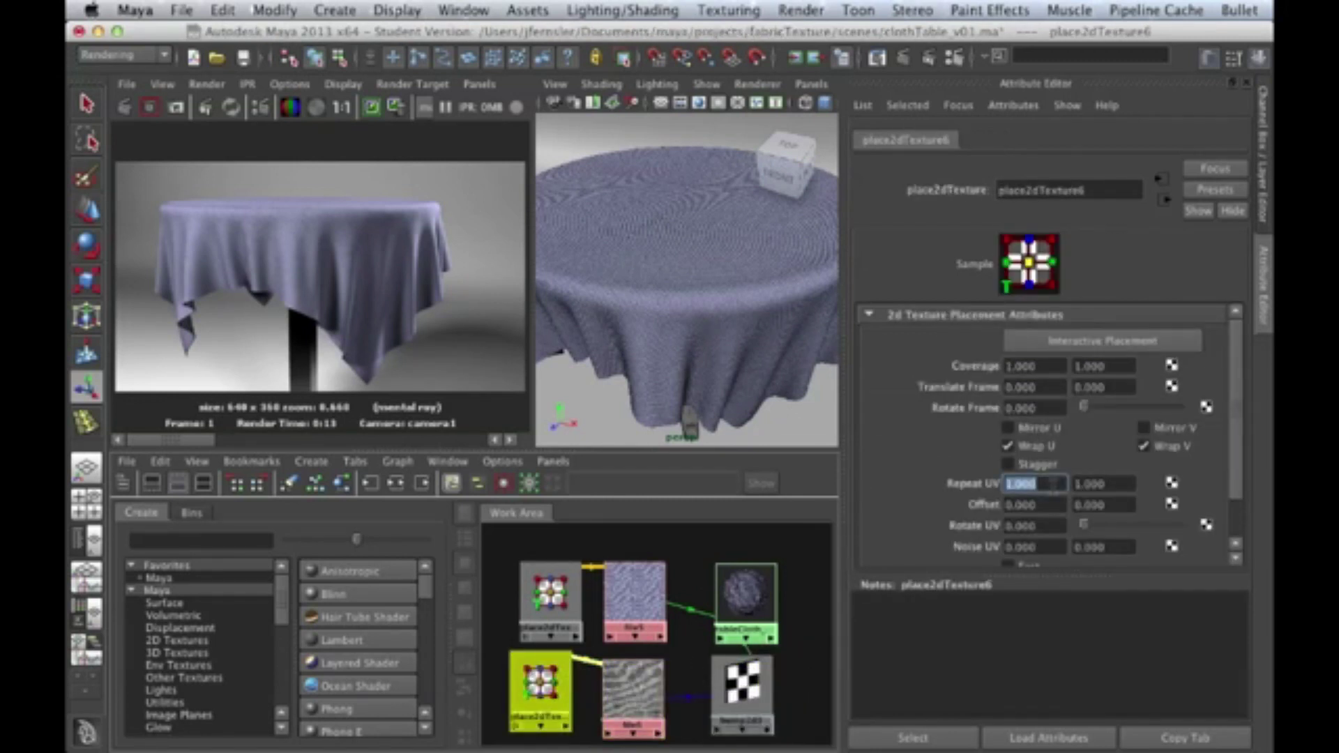
{"action": "type", "text": "2"}
{"action": "key", "text": "Tab"}
{"action": "type", "text": "2"}
{"action": "key", "text": "Tab"}
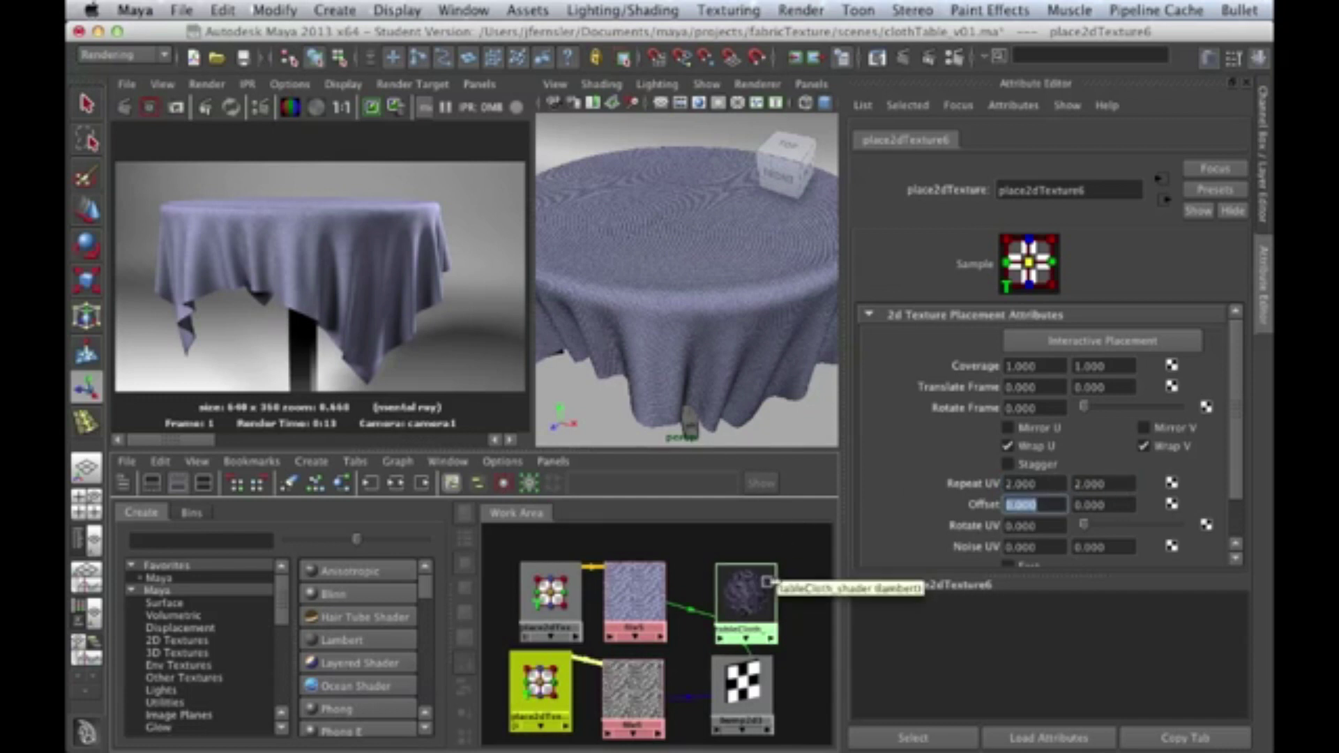
{"action": "left_click_drag", "start_coordinate": [740, 687], "coordinate": [721, 687]}
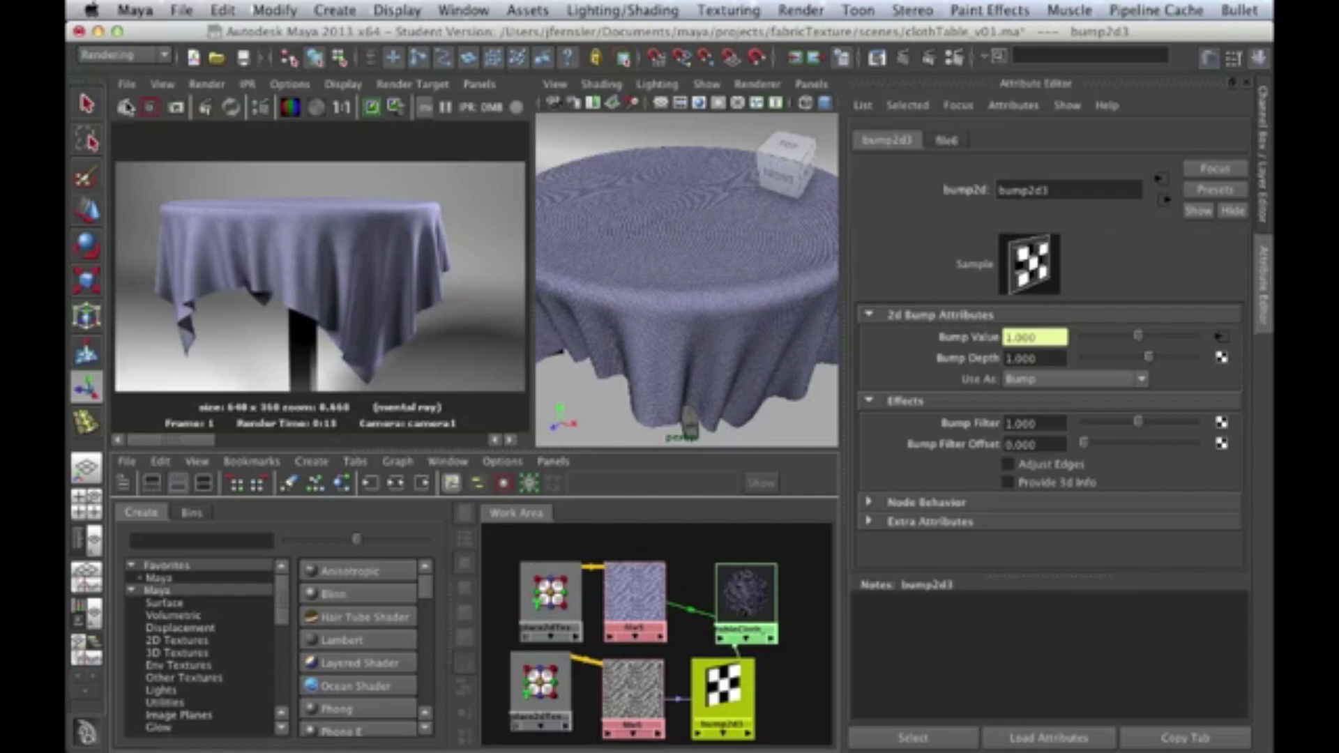
- Re-render the tablecloth in mental ray with the fabric bump map applied
{"action": "left_click", "coordinate": [127, 108]}
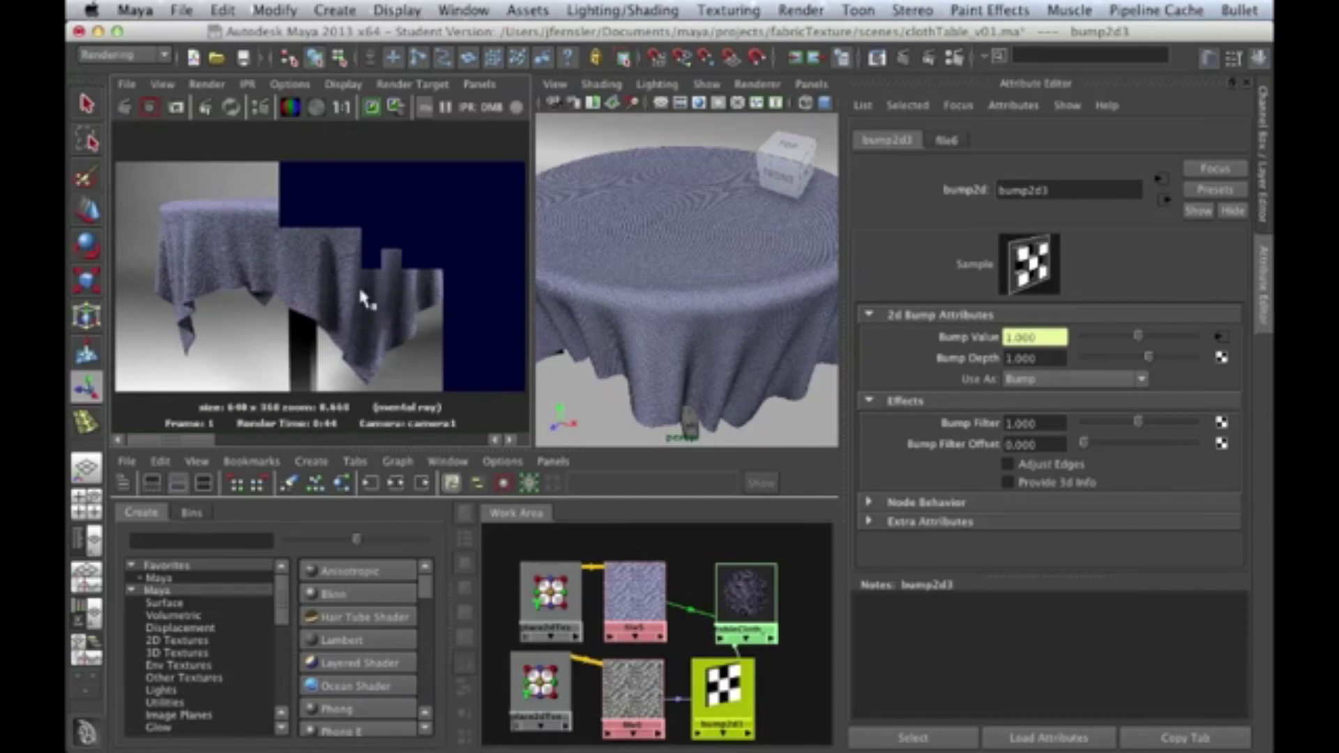
- Set bump2d3 Bump Depth to 0.1 and render a region around the tablecloth
{"action": "left_click", "coordinate": [1041, 359]}
{"action": "left_click_drag", "start_coordinate": [1040, 359], "coordinate": [997, 361]}
{"action": "type", "text": "0.1"}
{"action": "key", "text": "Return"}
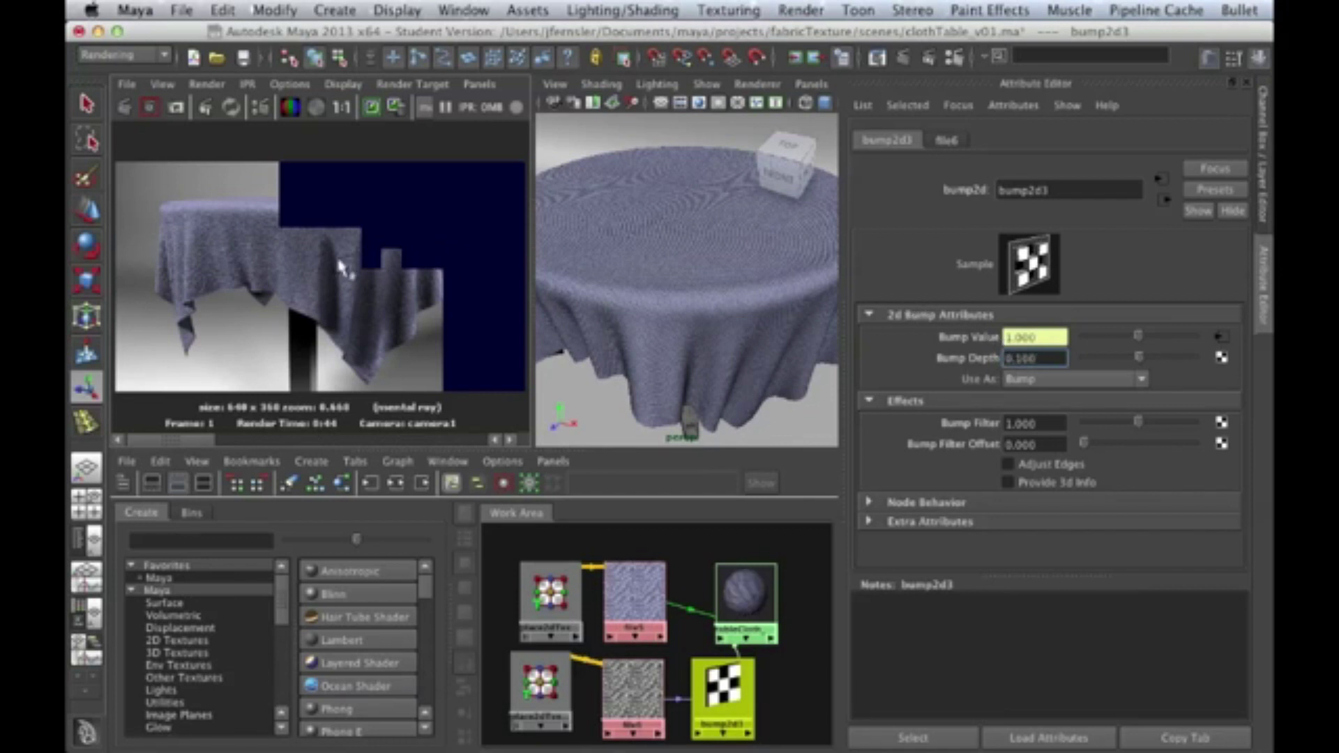
{"action": "left_click_drag", "start_coordinate": [155, 196], "coordinate": [404, 316]}
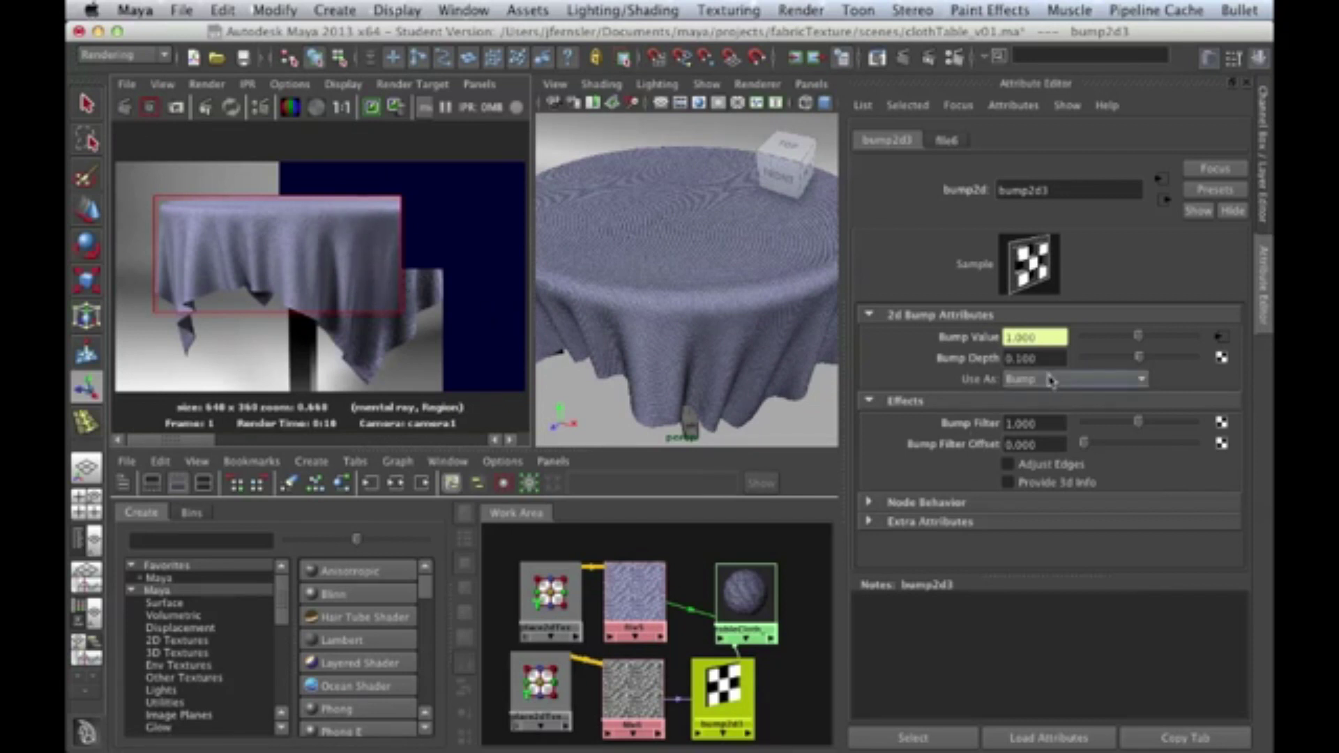
- Lower Bump Depth to 0.05 and maximize the Render View panel
{"action": "double_click", "coordinate": [1024, 358]}
{"action": "type", "text": "05"}
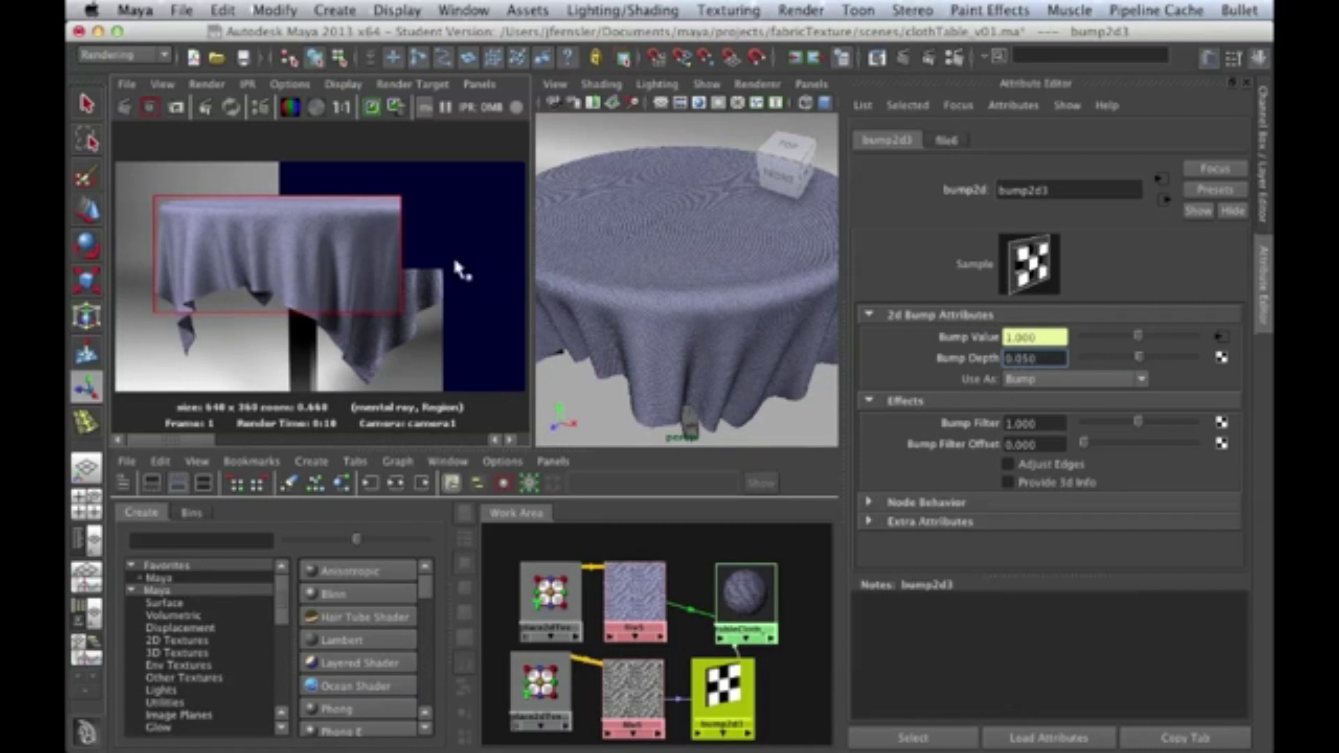
{"action": "key", "text": "Return"}
{"action": "key", "text": "space"}
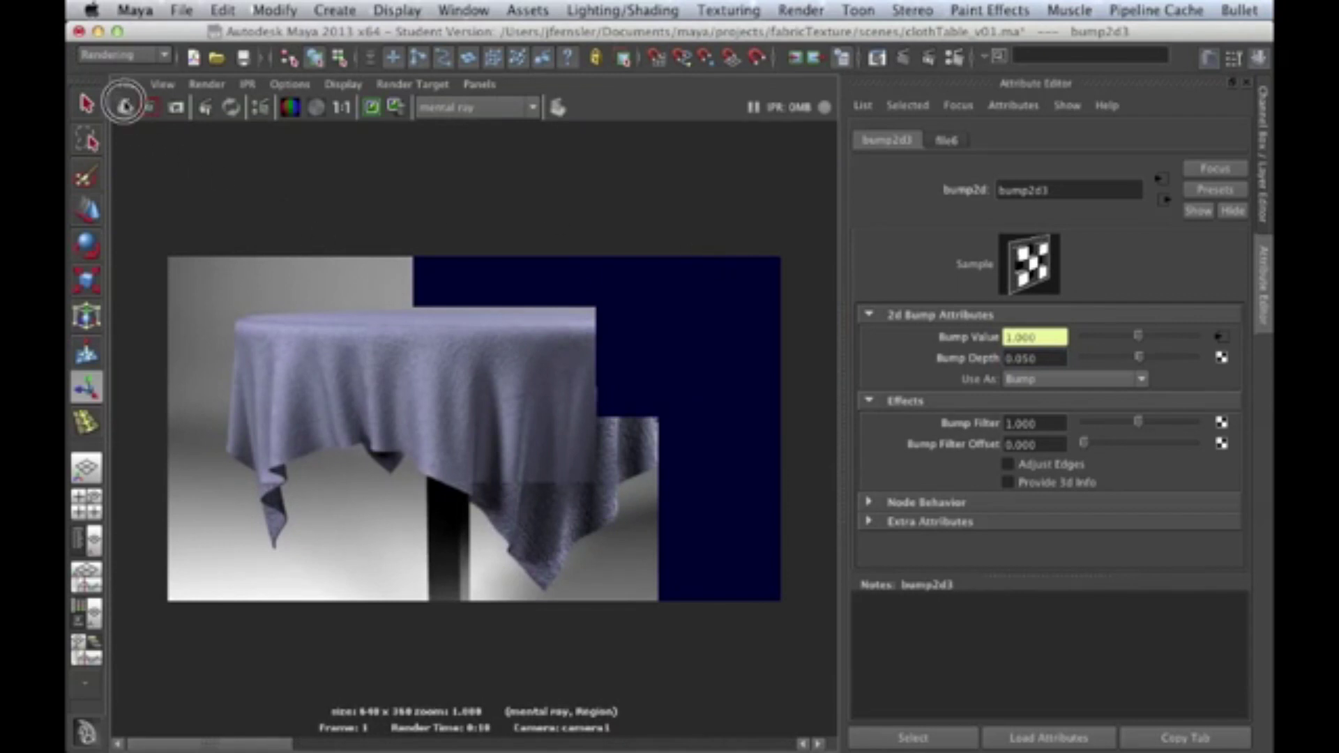
- Render the full 640 × 360 frame again with the 0.05 bump depth
{"action": "left_click", "coordinate": [124, 105]}
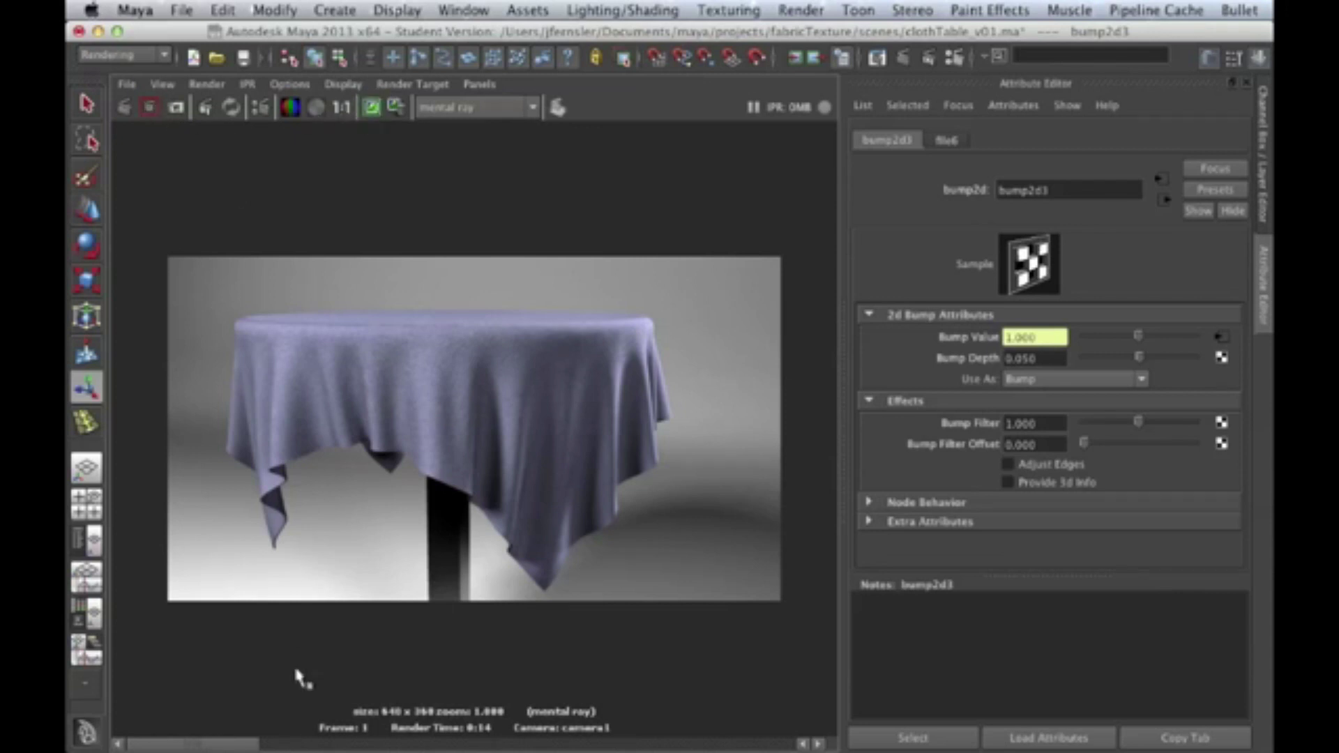
{"action": "left_click_drag", "start_coordinate": [368, 742], "coordinate": [147, 744]}
- Set bump2d3 Bump Filter to 0.010 and re-render the full tablecloth frame
{"action": "double_click", "coordinate": [1044, 424]}
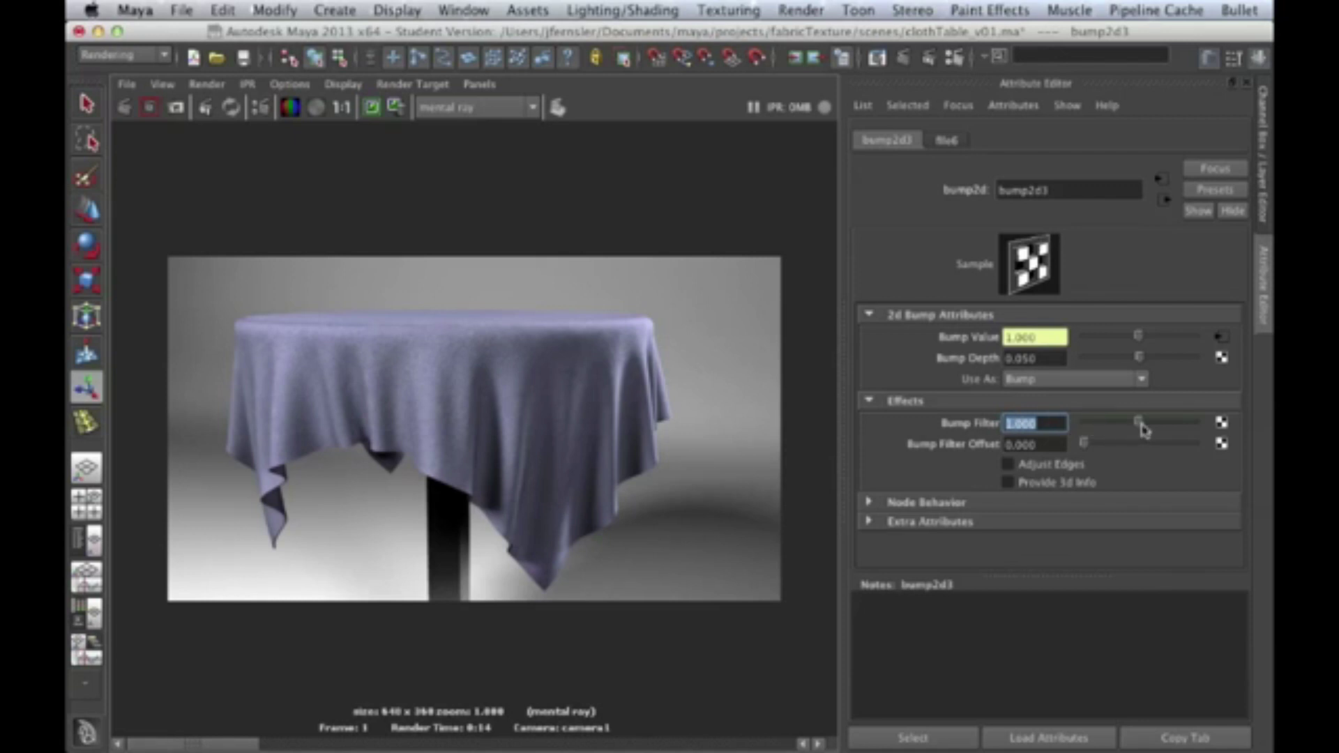
{"action": "left_click_drag", "start_coordinate": [1140, 423], "coordinate": [1086, 427]}
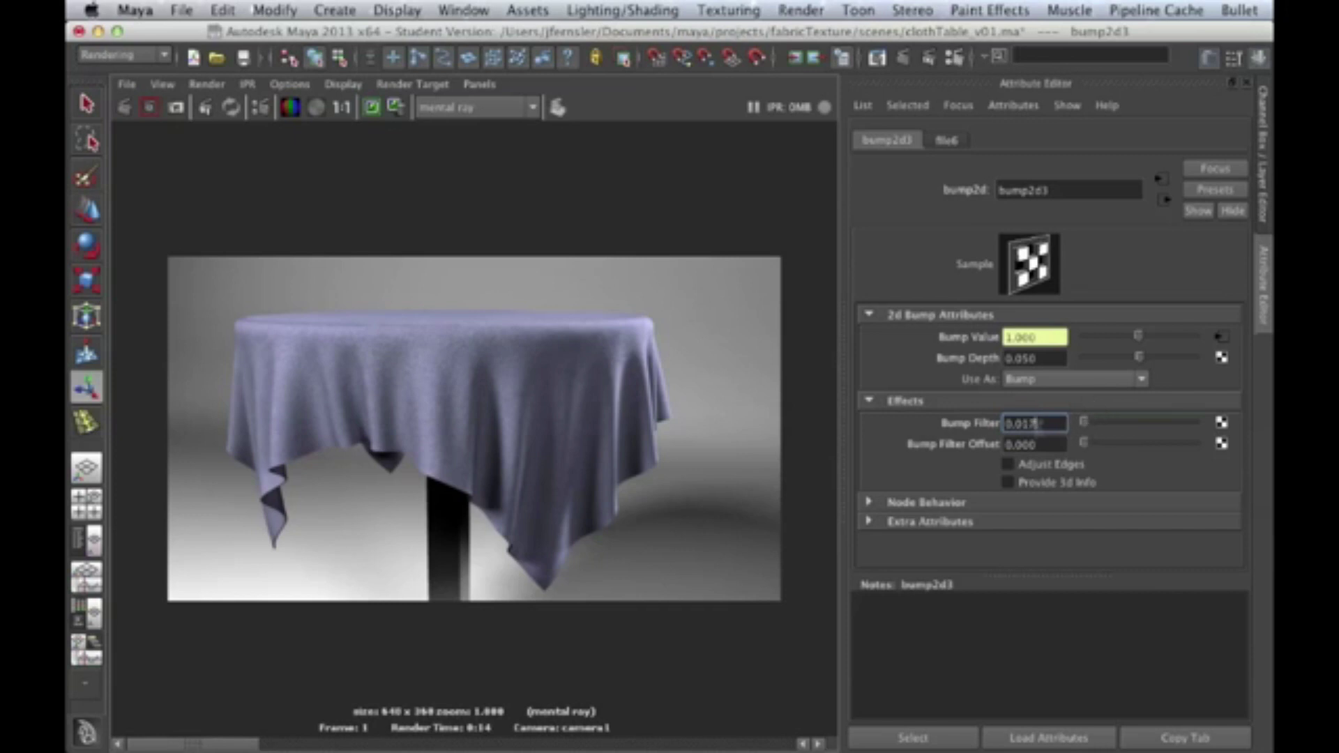
{"action": "double_click", "coordinate": [1025, 423]}
{"action": "type", "text": "0.010"}
{"action": "left_click", "coordinate": [126, 108]}
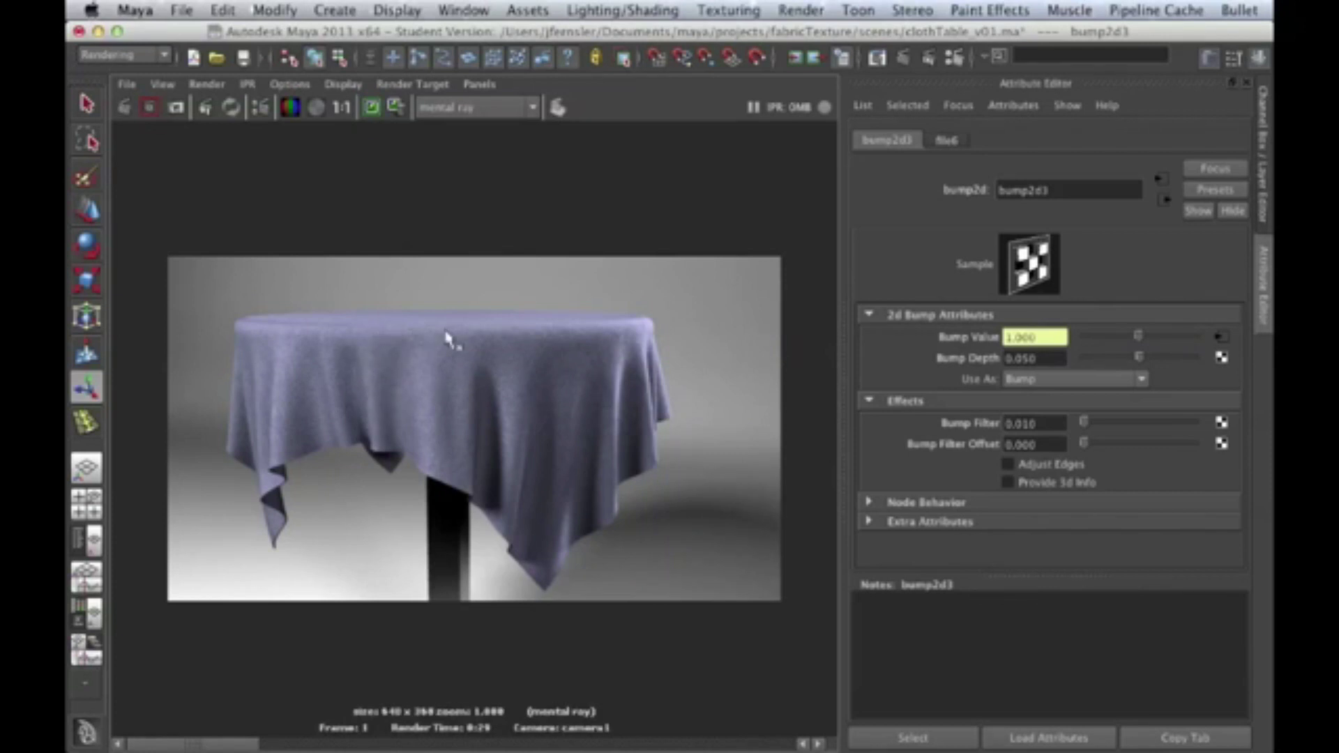
- Keep the 0.010 bump-filter render and scroll back to compare it with the earlier render
{"action": "left_click", "coordinate": [374, 109]}
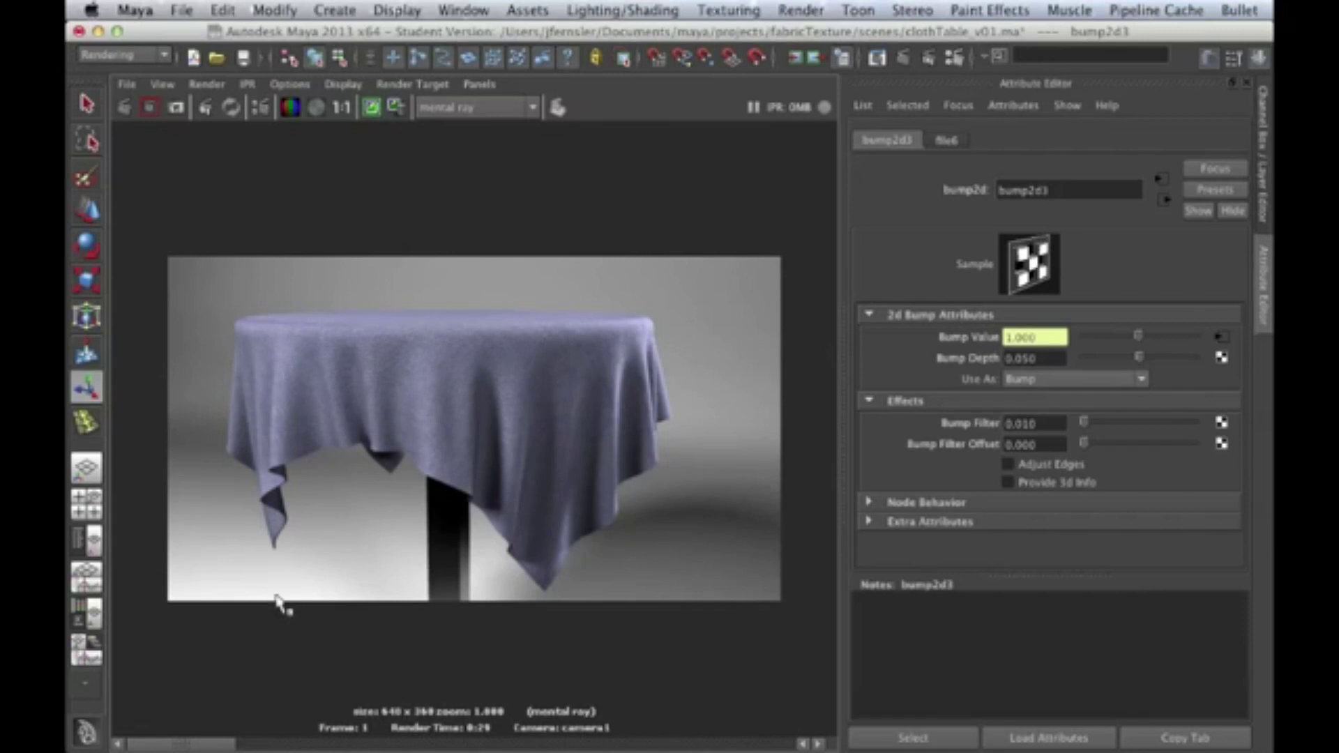
{"action": "left_click_drag", "start_coordinate": [227, 747], "coordinate": [376, 732]}
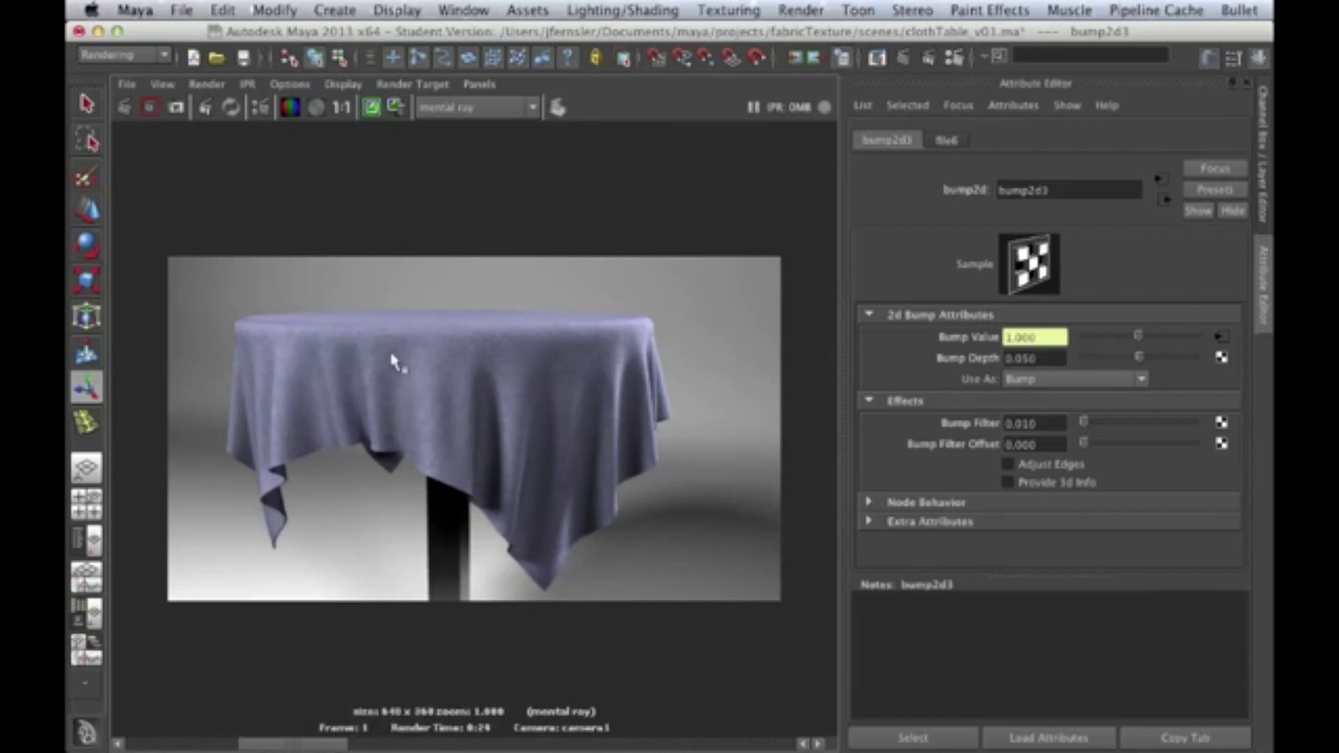
{"action": "mouse_move", "coordinate": [328, 745]}
{"action": "left_mouse_down"}
{"action": "mouse_move", "coordinate": [295, 744]}
{"action": "mouse_move", "coordinate": [389, 743]}
{"action": "mouse_move", "coordinate": [314, 745]}
{"action": "left_mouse_up"}
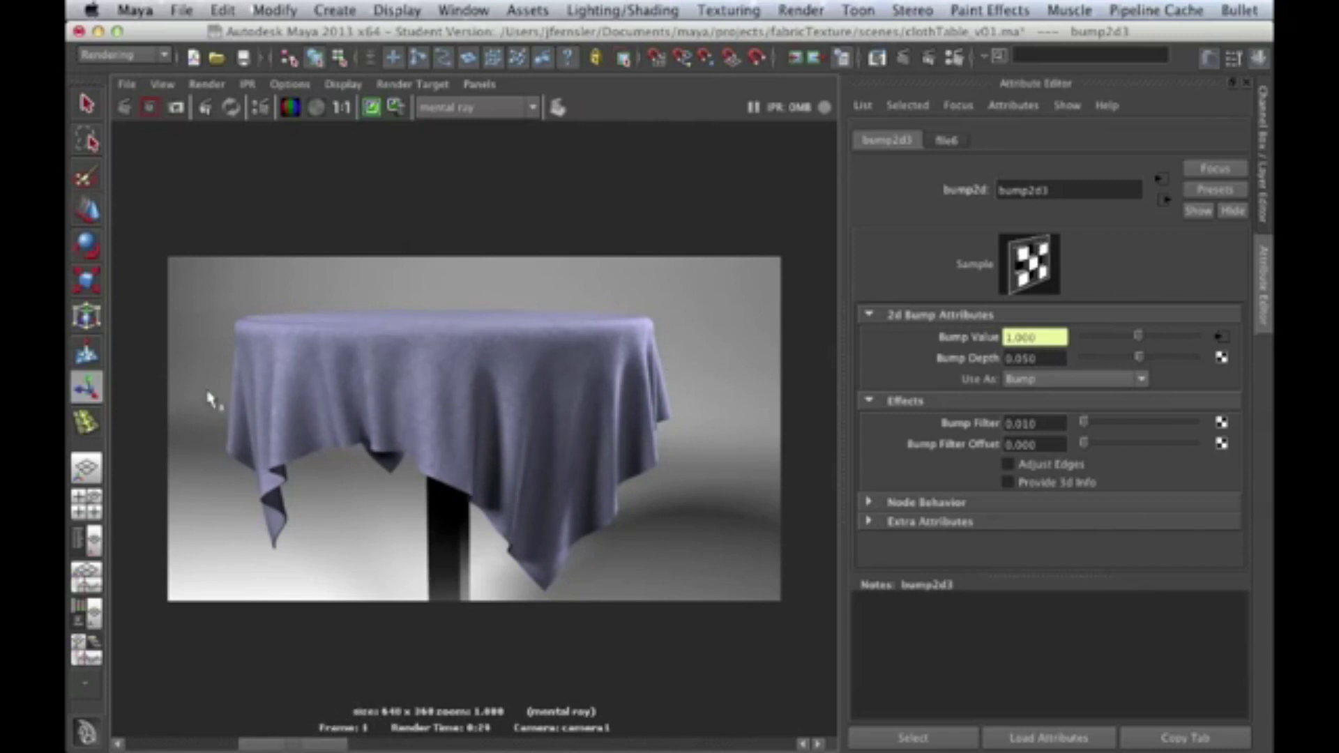